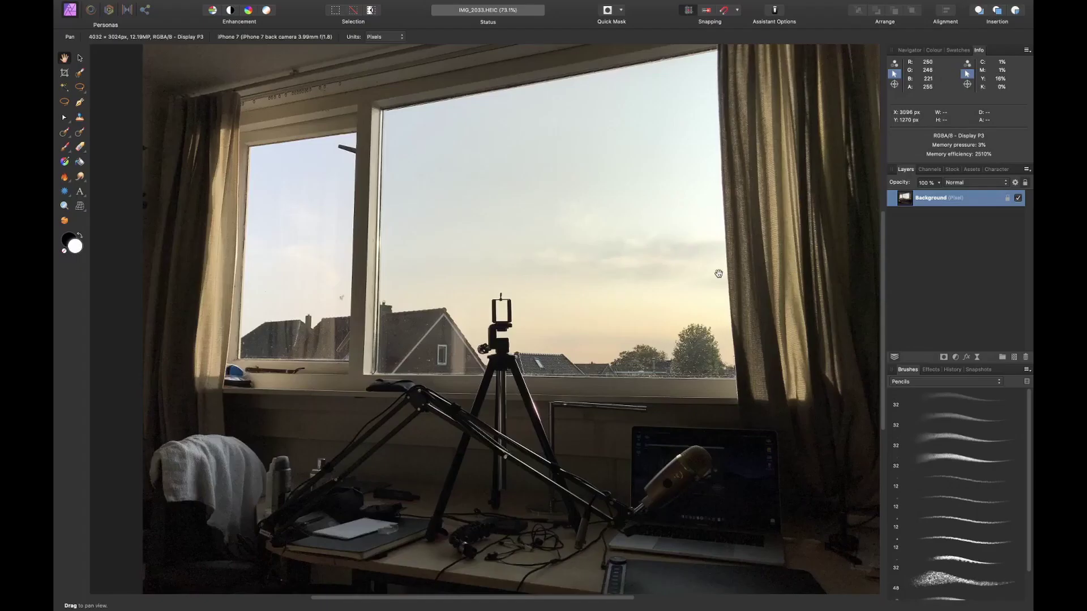
With the Pen tool, trace the small window pane along the top frame and around the handles.
key(p)
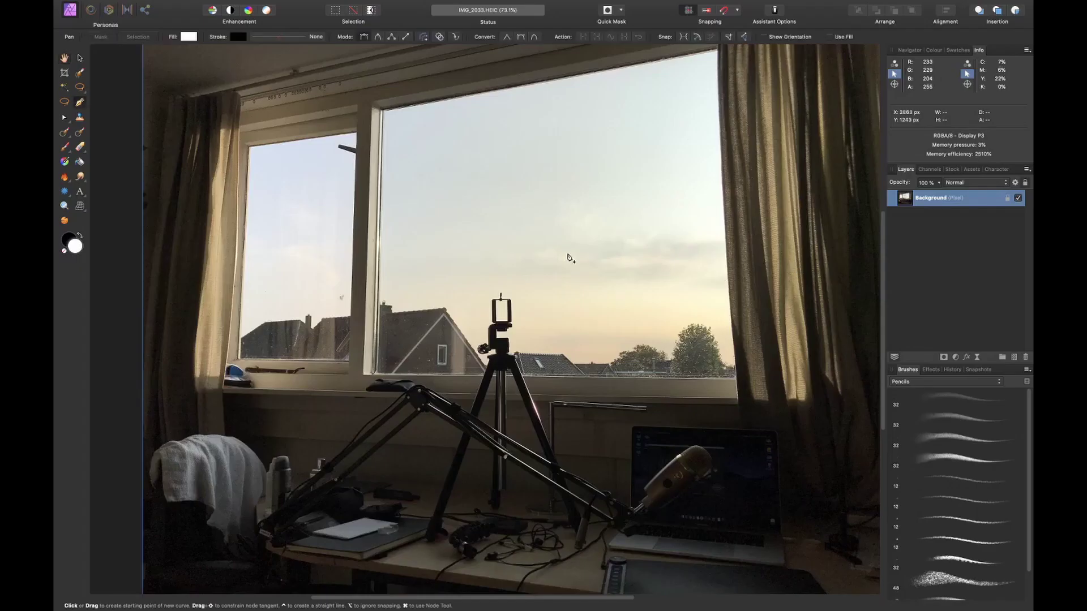
scroll(264, 212, up, 5)
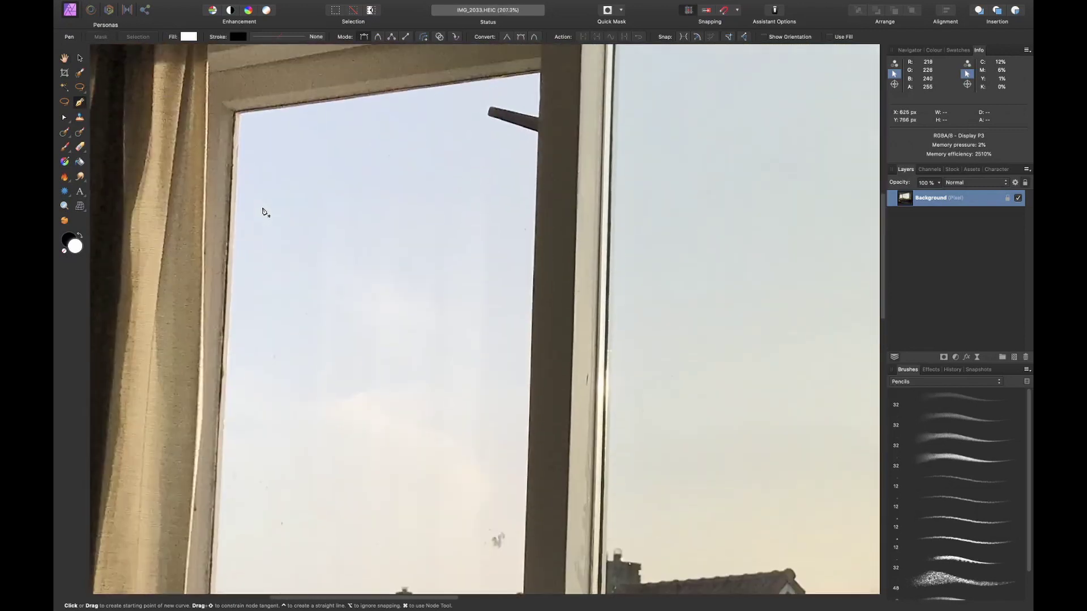
click(239, 114)
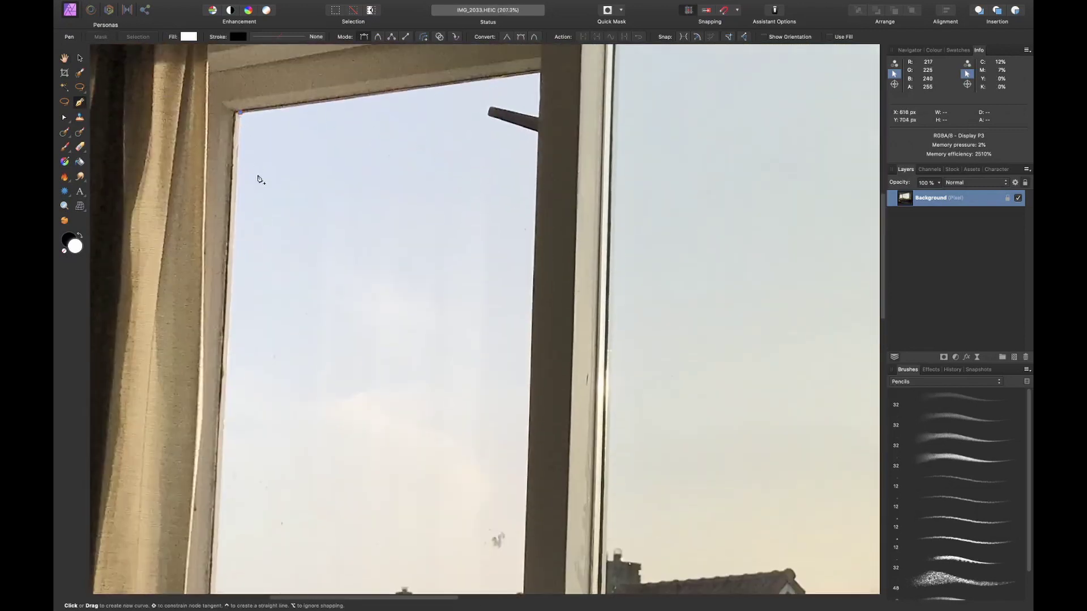
scroll(425, 66, up, 4)
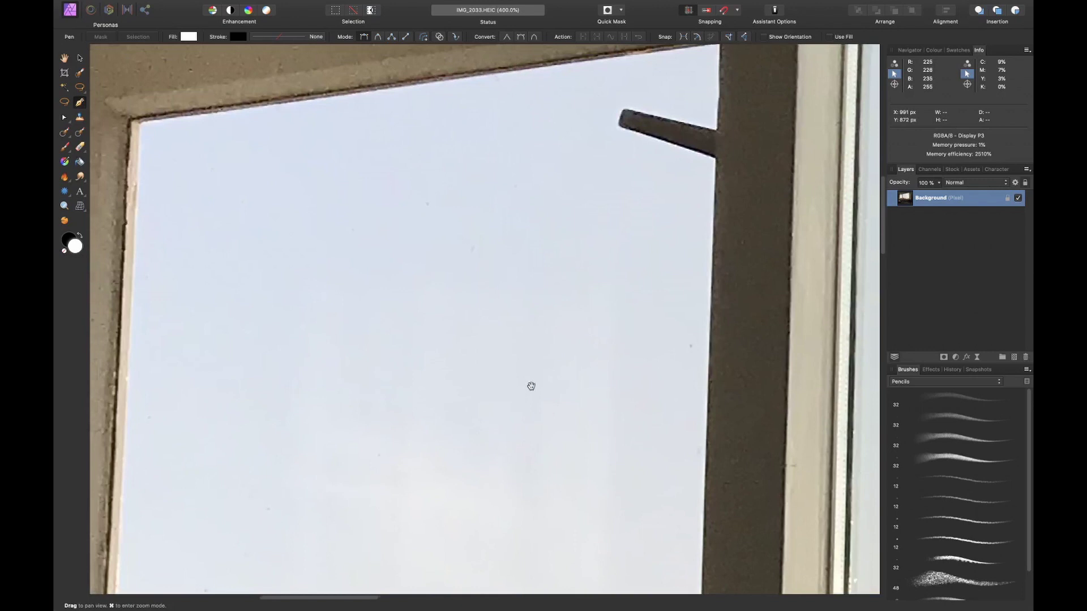
drag(475, 142, 447, 134)
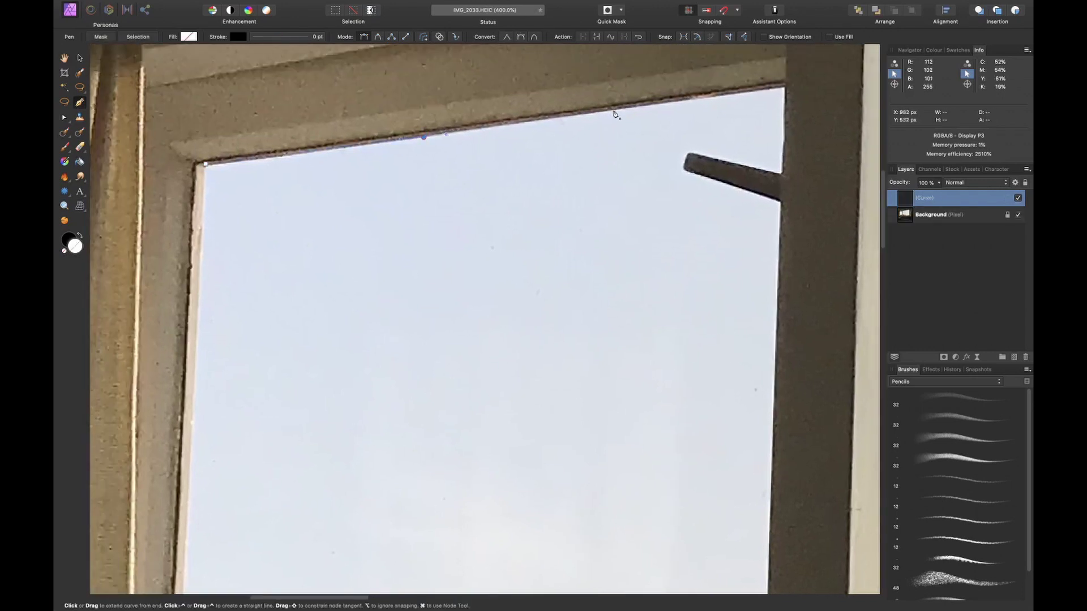
drag(615, 109, 631, 105)
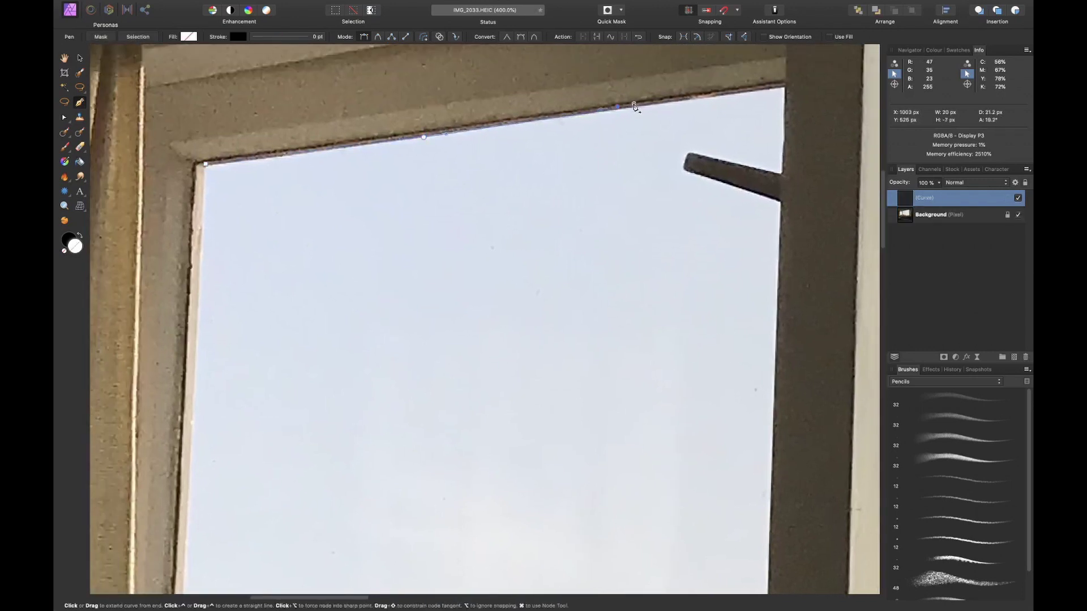
click(783, 175)
click(684, 168)
click(782, 202)
scroll(782, 203, down, 20)
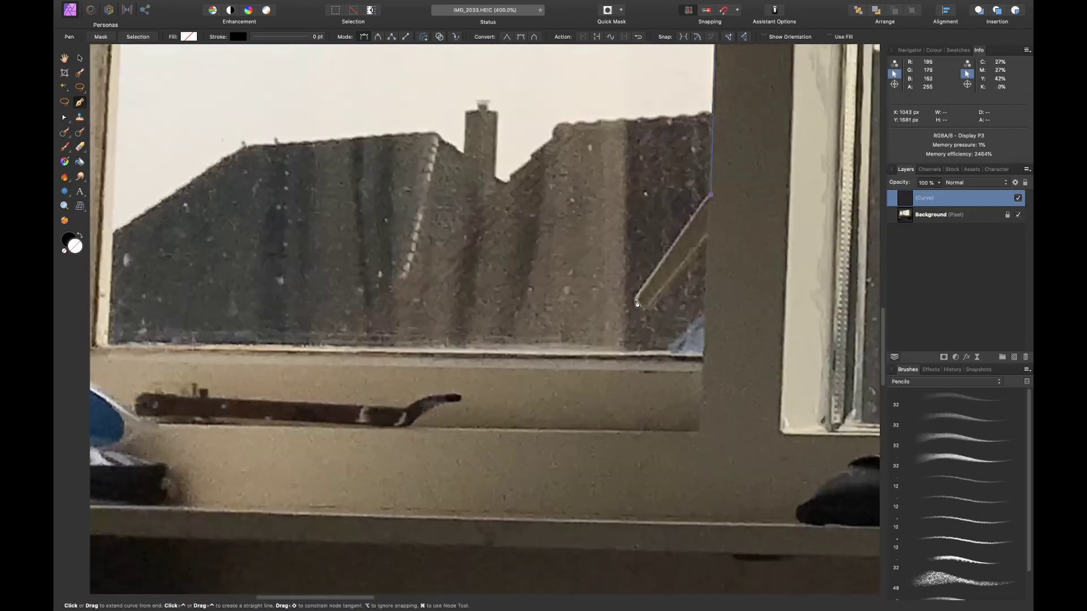
click(711, 195)
click(636, 298)
drag(648, 309, 658, 297)
Close the small pane's outline and mask it out of the Background layer.
click(705, 235)
click(704, 355)
scroll(704, 355, left, 10)
scroll(376, 349, up, 20)
click(399, 504)
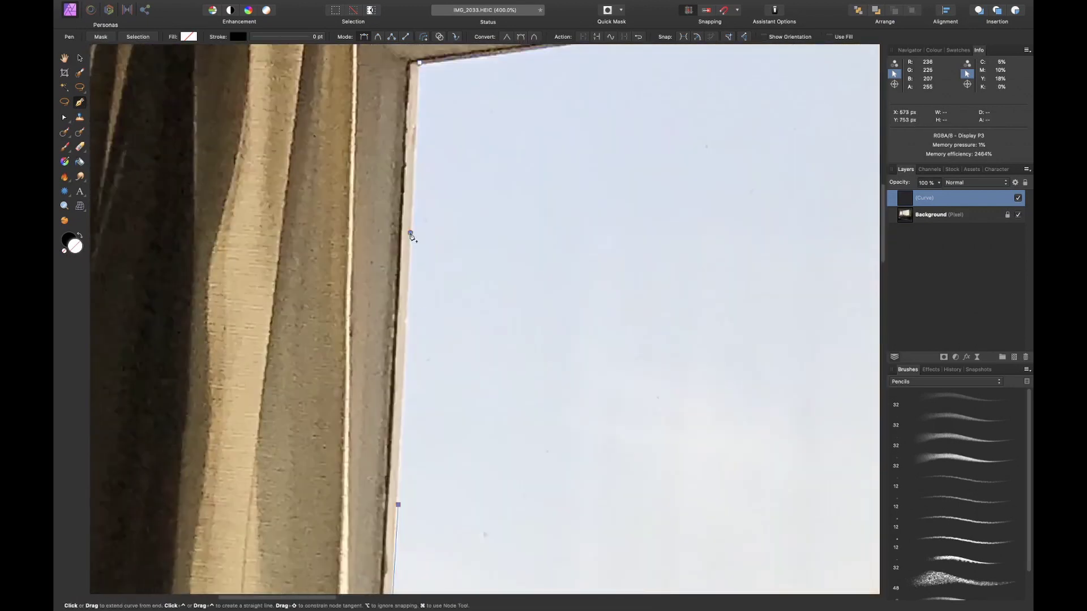
scroll(410, 235, up, 5)
click(408, 195)
click(823, 137)
click(138, 37)
click(944, 358)
key(super+d)
Outline the large window pane along its top and side edges.
scroll(381, 247, right, 15)
scroll(381, 248, up, 15)
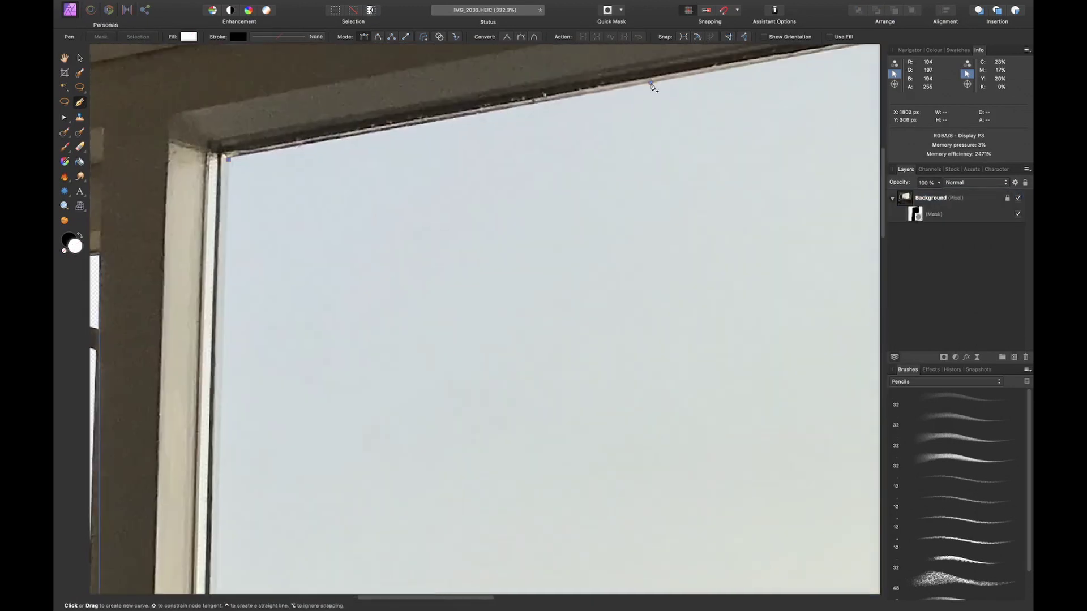
click(653, 87)
scroll(653, 87, right, 15)
click(714, 195)
scroll(706, 286, down, 10)
scroll(597, 296, down, 20)
click(615, 292)
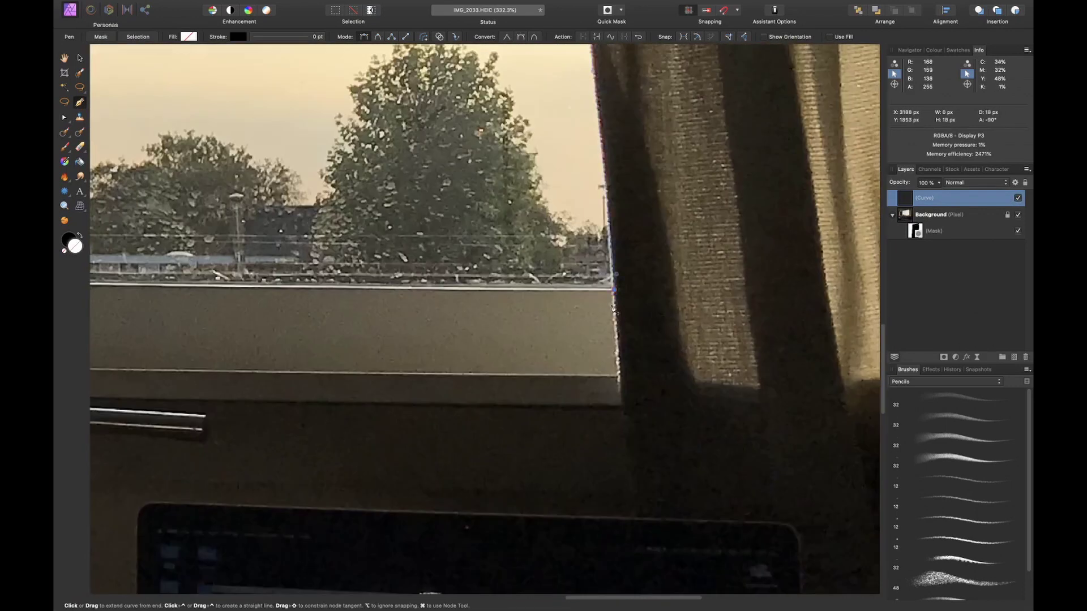
scroll(616, 292, left, 20)
click(317, 294)
Close the large pane outline, turn it into a selection, and mask that pane out.
scroll(320, 190, up, 10)
click(318, 168)
scroll(320, 190, down, 10)
scroll(362, 139, up, 20)
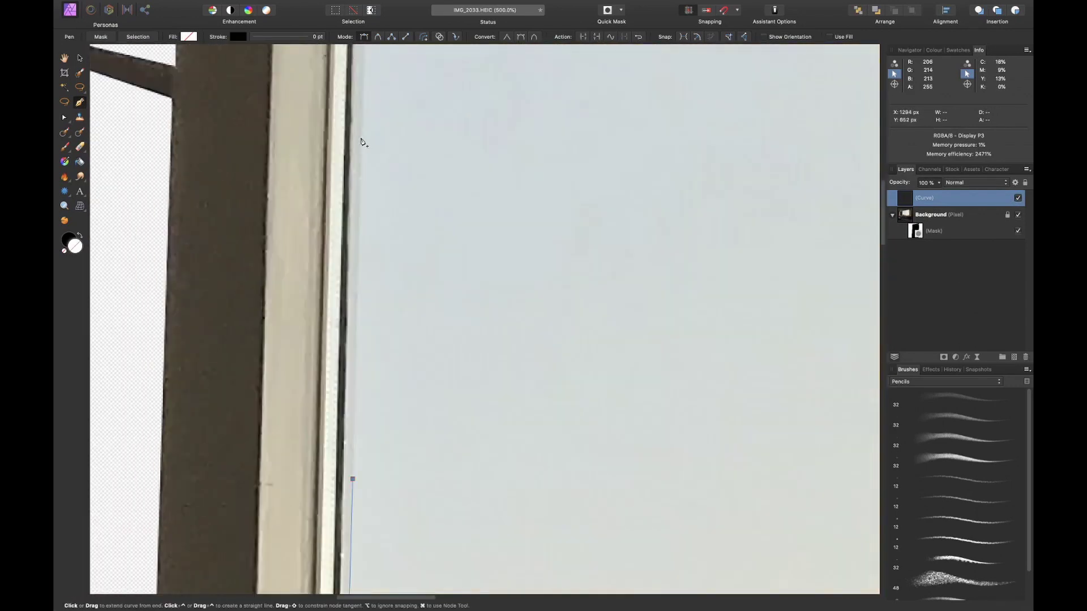
click(366, 170)
click(137, 37)
click(933, 215)
key(Delete)
key(super+d)
key(super+0)
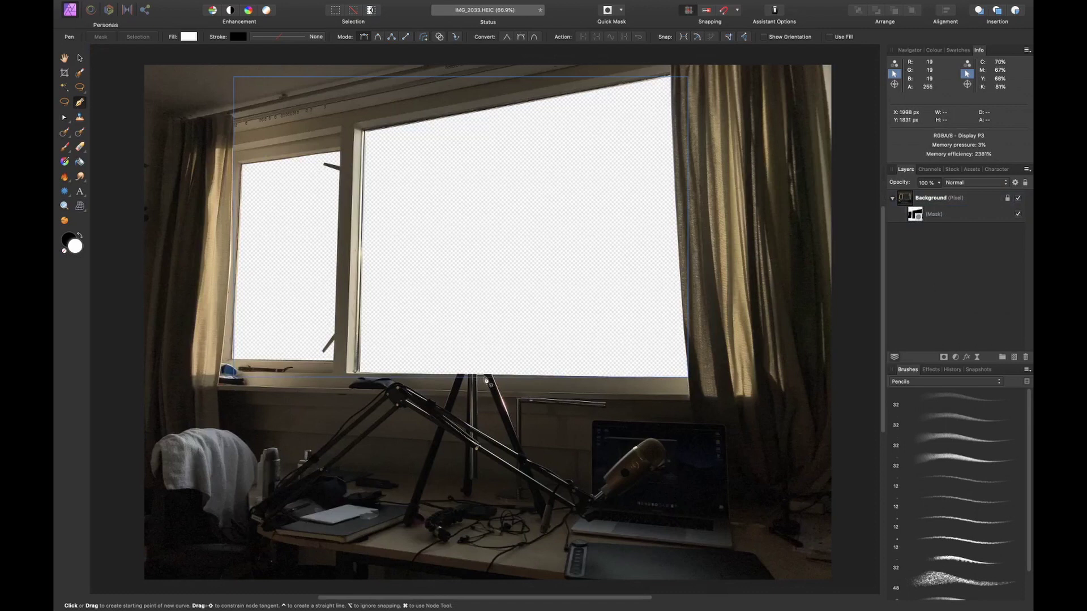
On the Background mask, lasso the tripod's column and refine the selection edges.
scroll(497, 319, up, 3)
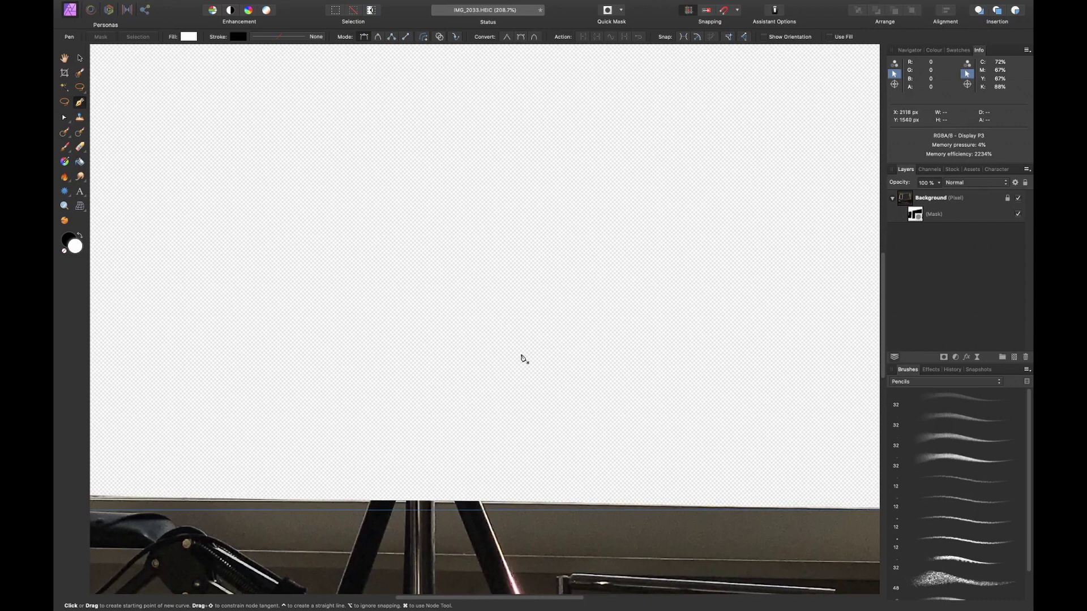
click(916, 217)
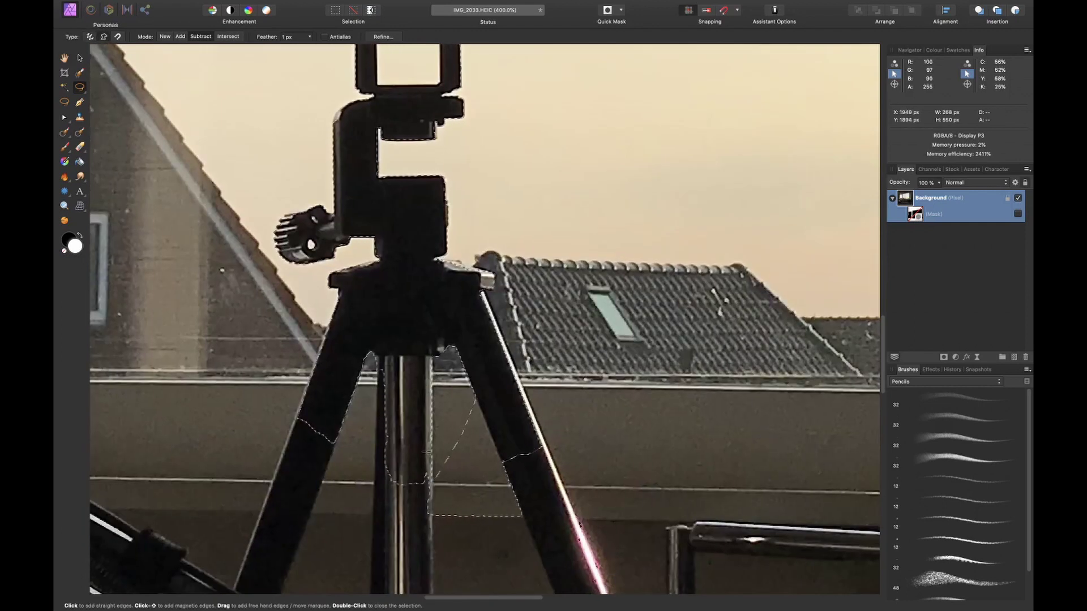
scroll(427, 452, up, 2)
drag(397, 405, 391, 521)
scroll(397, 441, up, 2)
scroll(435, 340, down, 4)
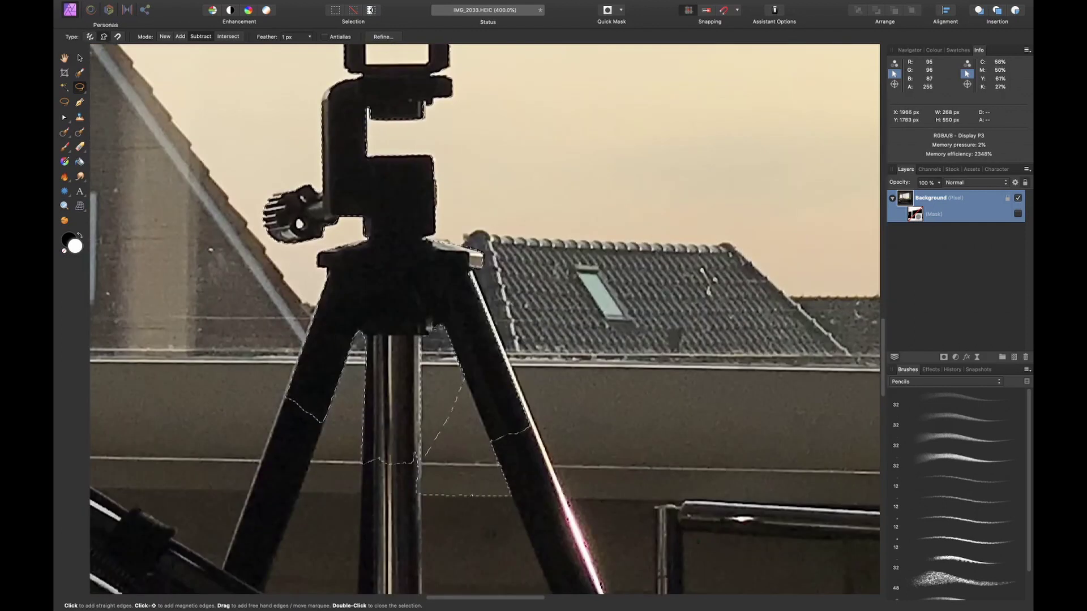
click(383, 36)
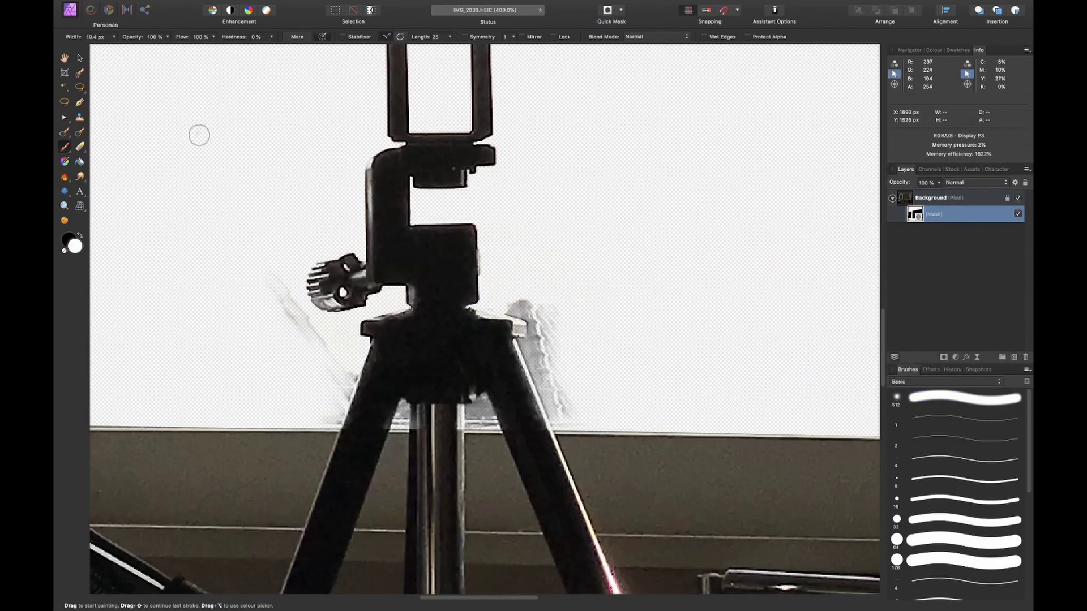
Paint on the mask to erase the grey smudges and restore the tripod's leg and plate.
mouse_move(283, 283)
mouse_down()
mouse_move(371, 400)
mouse_move(355, 434)
mouse_move(367, 358)
mouse_up()
drag(471, 317, 524, 330)
key(x)
mouse_move(525, 309)
mouse_down()
mouse_move(566, 418)
mouse_move(547, 313)
mouse_up()
drag(517, 229, 493, 411)
key(x)
key(bracketleft)
key(bracketleft)
key(bracketleft)
key(bracketleft)
key(bracketleft)
key(bracketleft)
key(bracketleft)
key(bracketleft)
key(bracketright)
key(bracketright)
key(bracketright)
key(bracketright)
key(bracketright)
key(super+0)
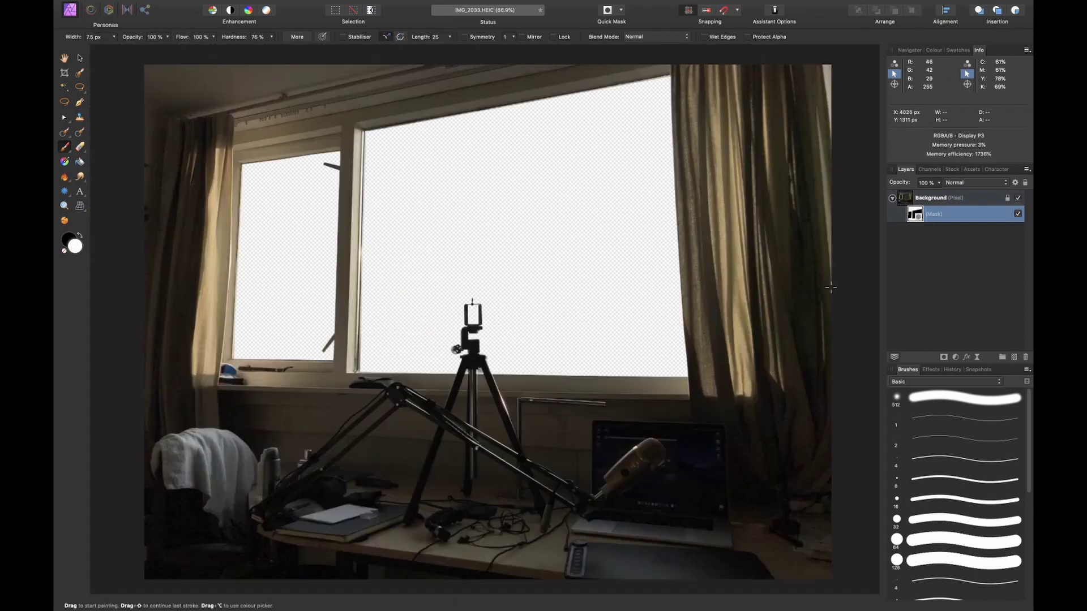
Search Unsplash stock for 'under water' and drag a photo onto the canvas.
click(932, 198)
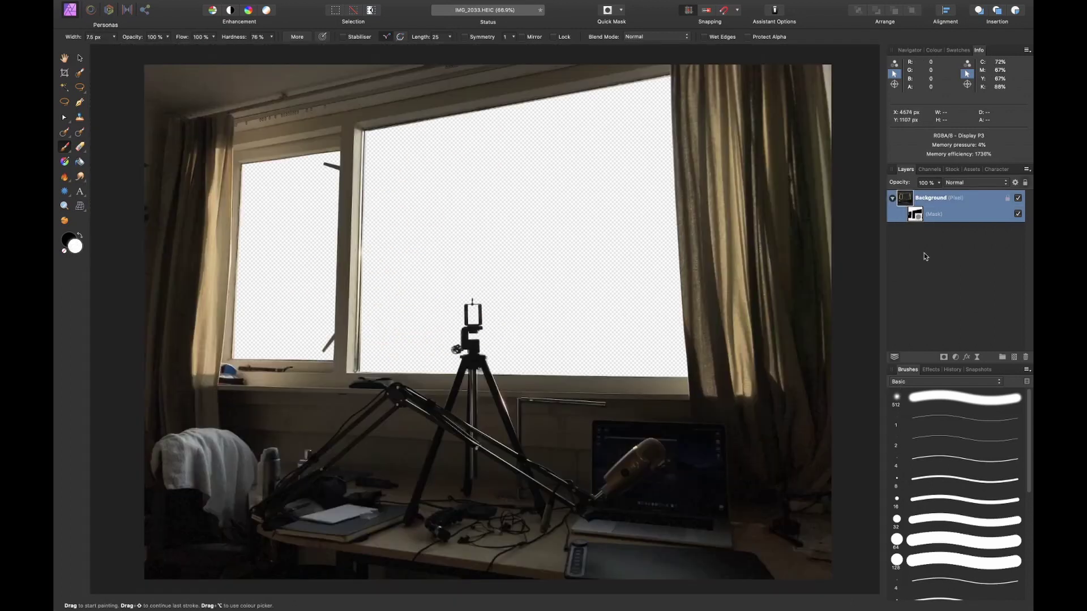
click(955, 171)
click(974, 181)
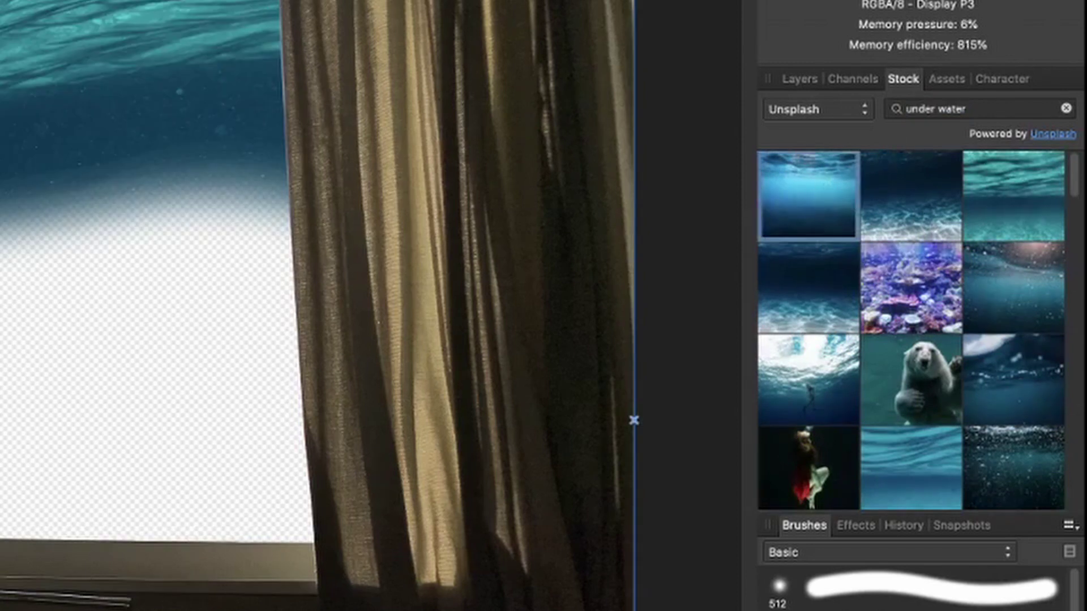
drag(808, 195, 328, 166)
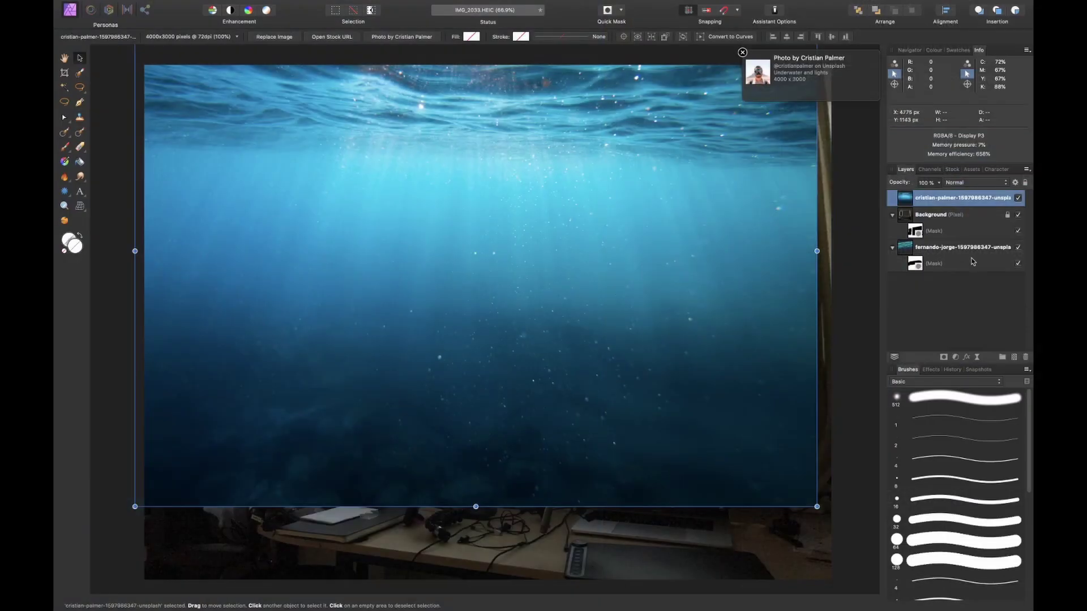
Move the underwater layer below Background, then tilt and nudge it to fill the panes.
click(962, 215)
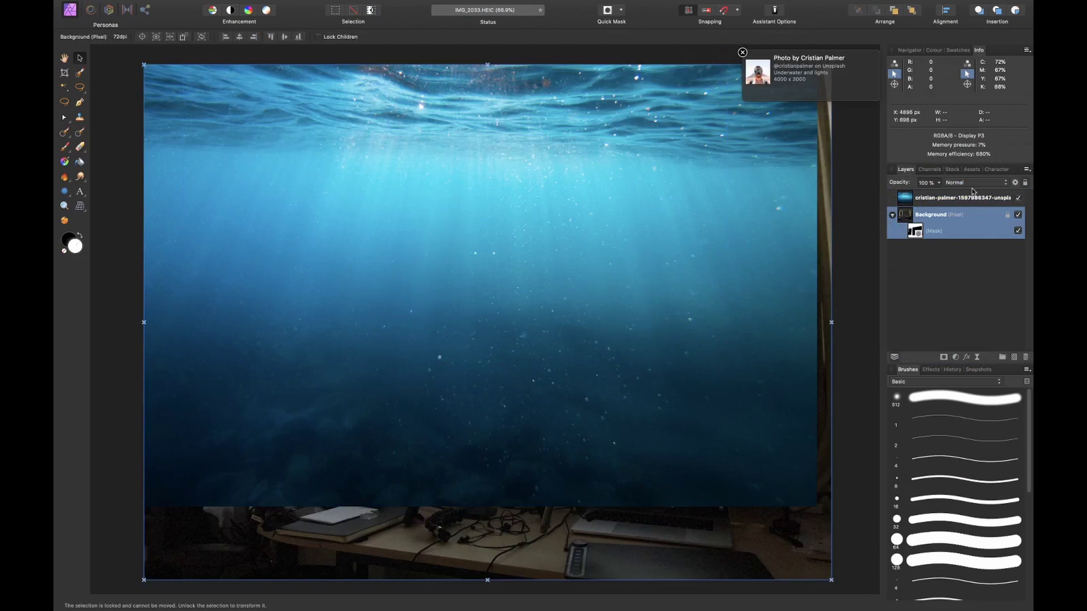
click(988, 198)
drag(902, 203, 903, 244)
scroll(340, 170, up, 3)
drag(162, 84, 141, 113)
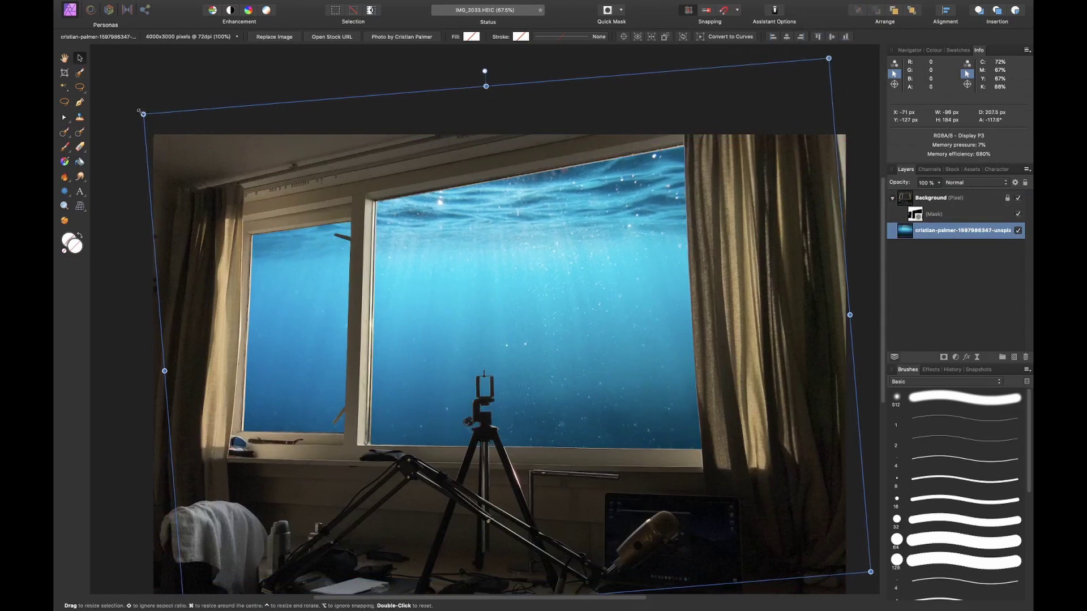
drag(282, 222, 279, 216)
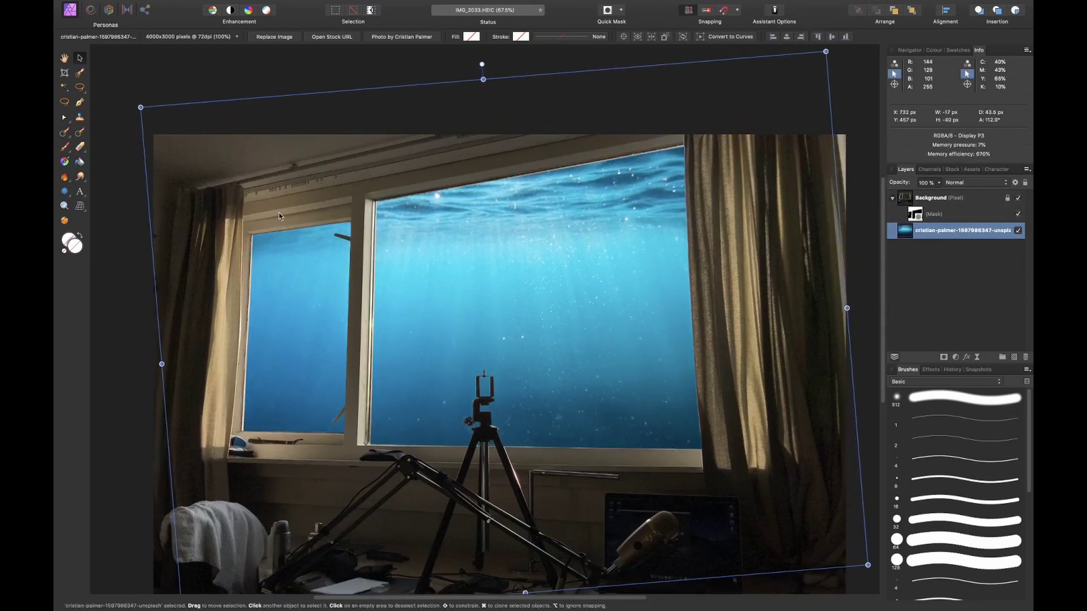
key(super+0)
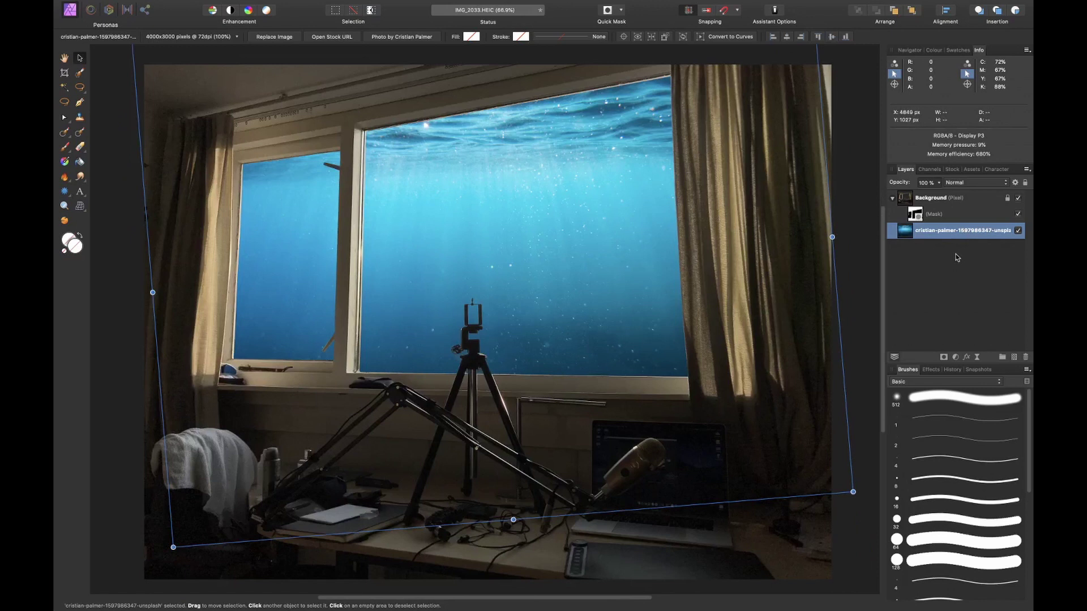
Add a White Balance adjustment to the room photo and set White Balance to -100%.
click(929, 275)
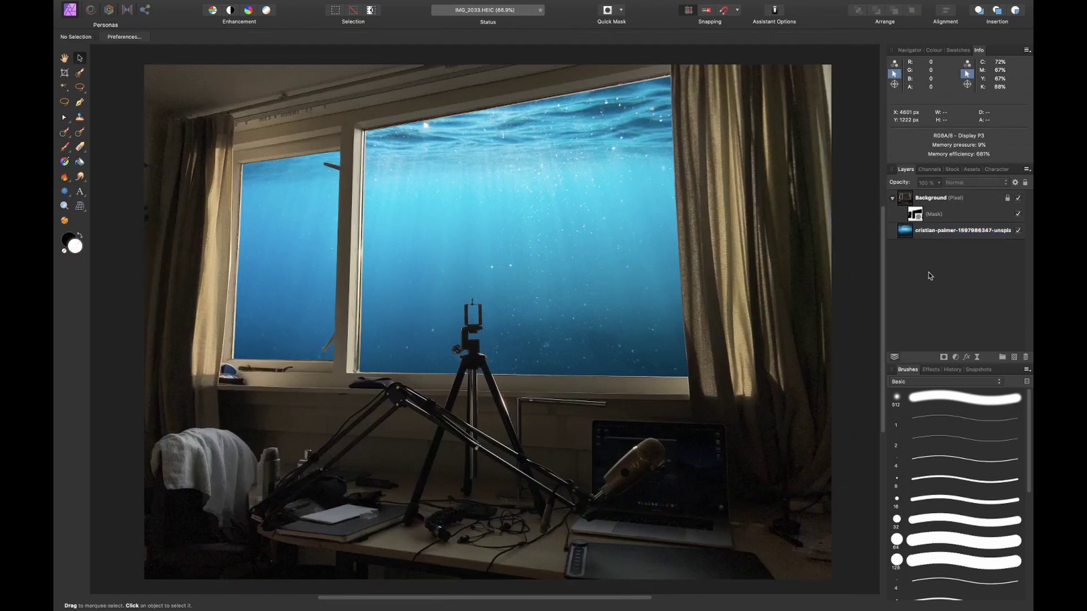
click(941, 204)
click(955, 357)
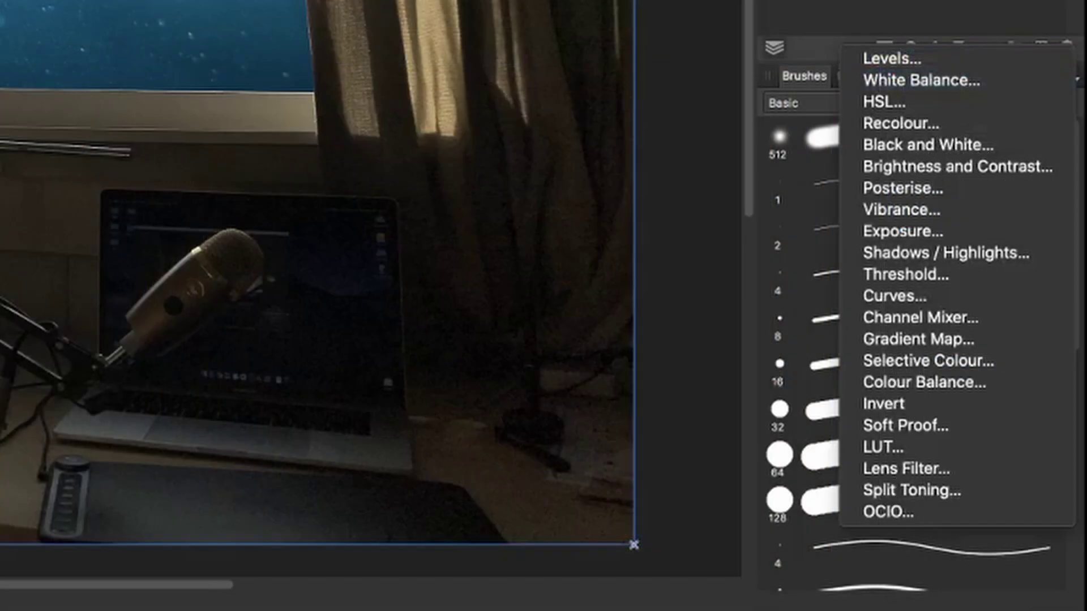
click(934, 79)
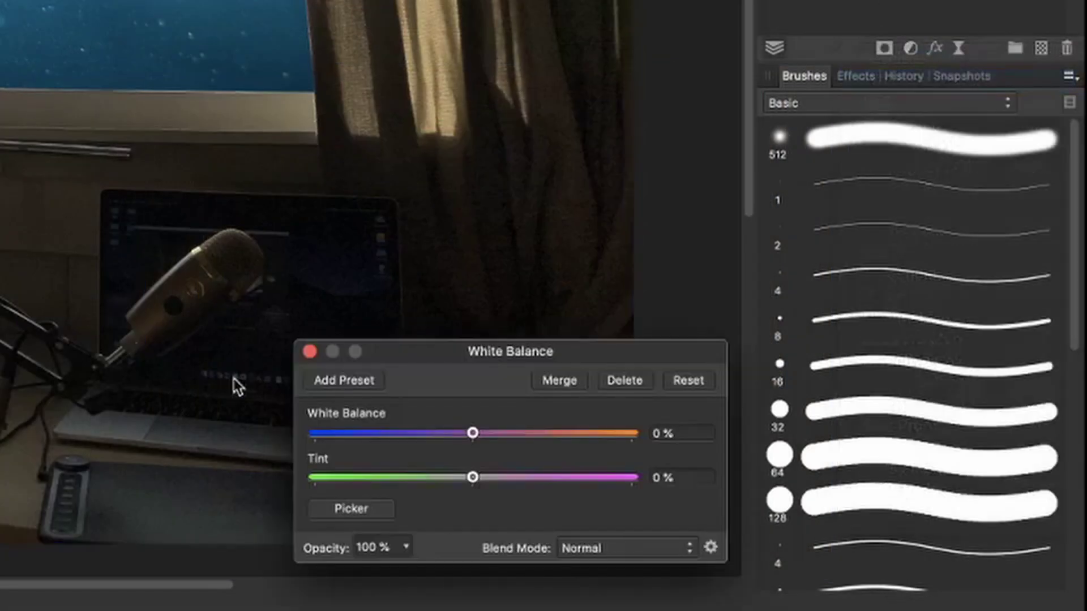
drag(472, 436, 340, 451)
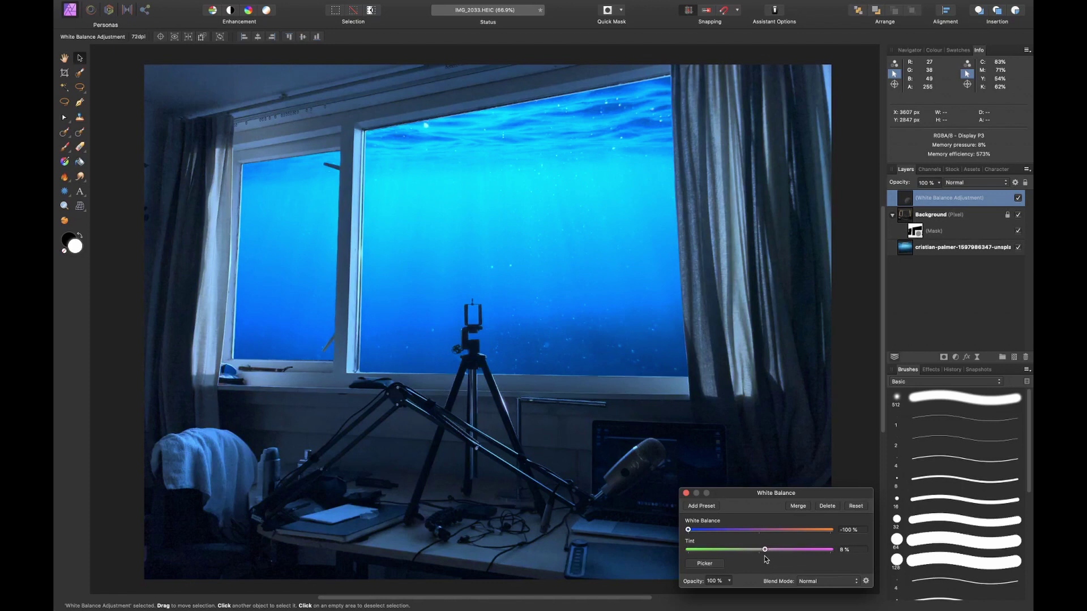
Close White Balance, remove a stray pixel layer, and duplicate the underwater photo layer.
click(687, 493)
click(961, 247)
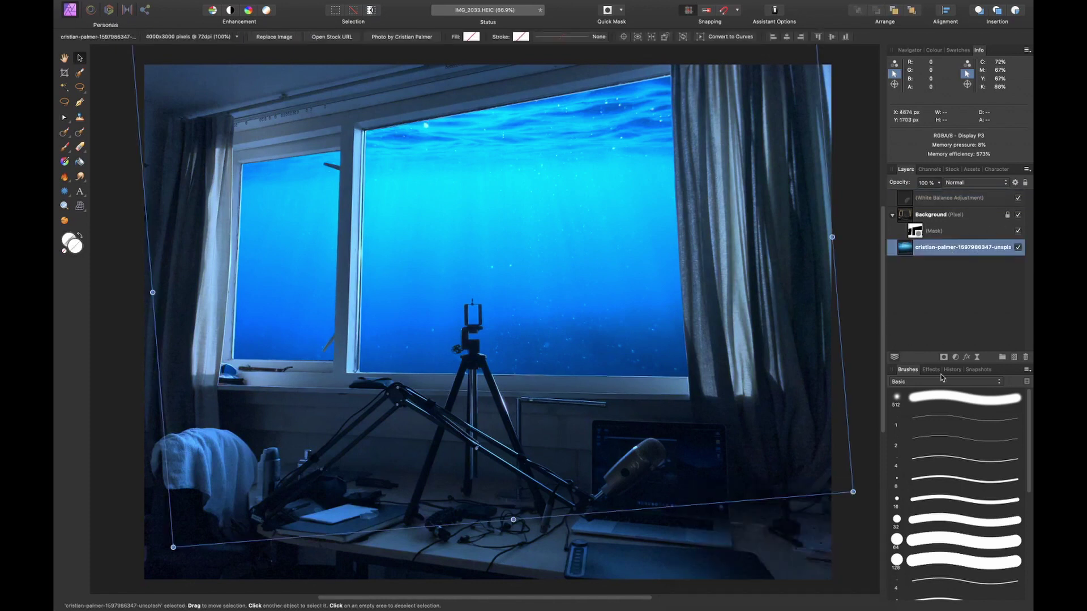
click(943, 358)
key(b)
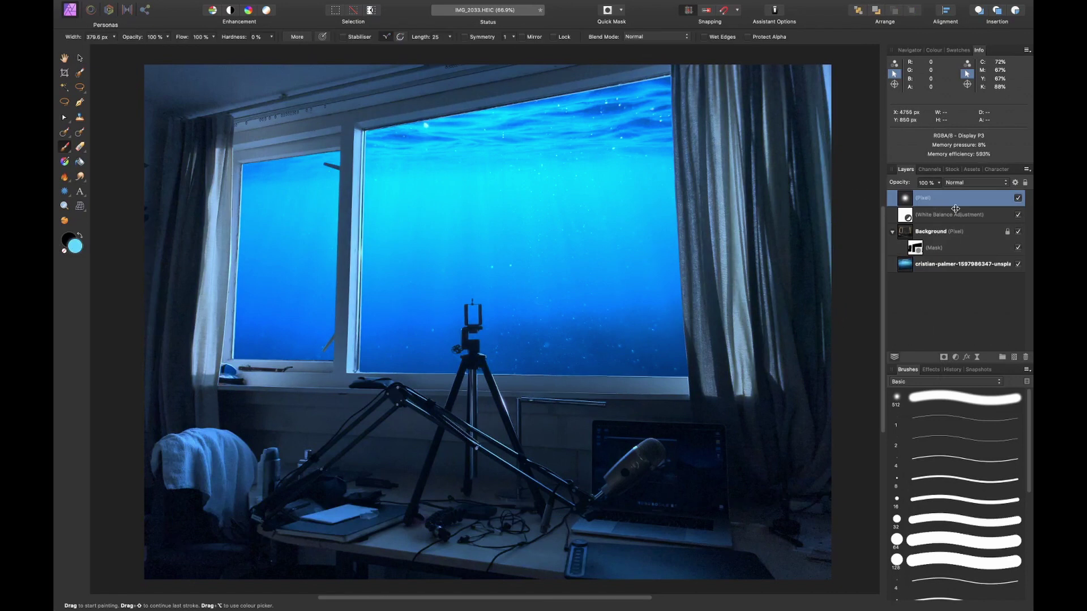
key(Delete)
click(951, 252)
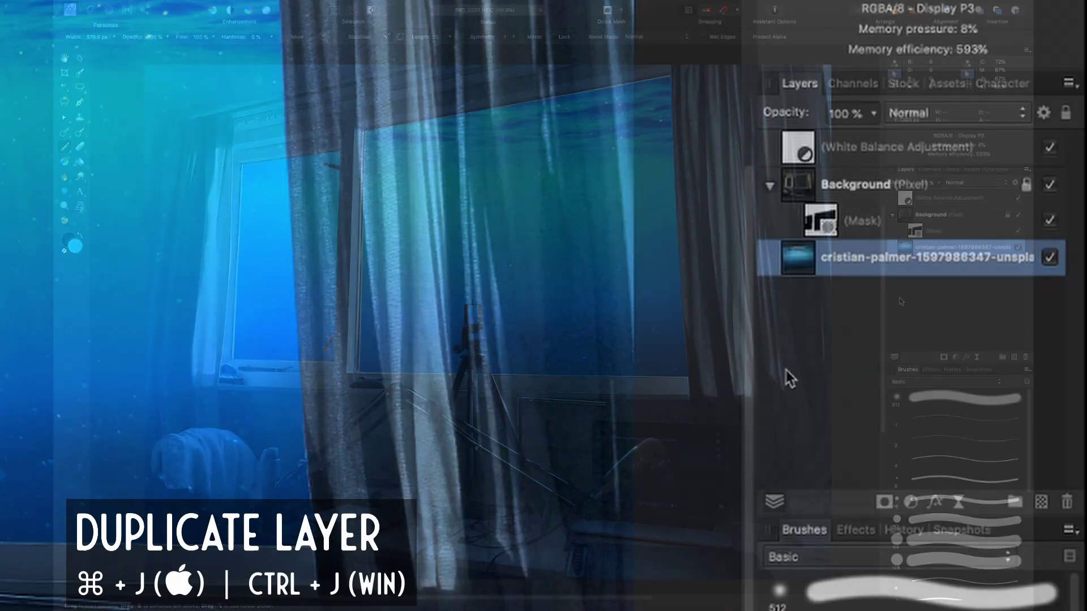
key(super+j)
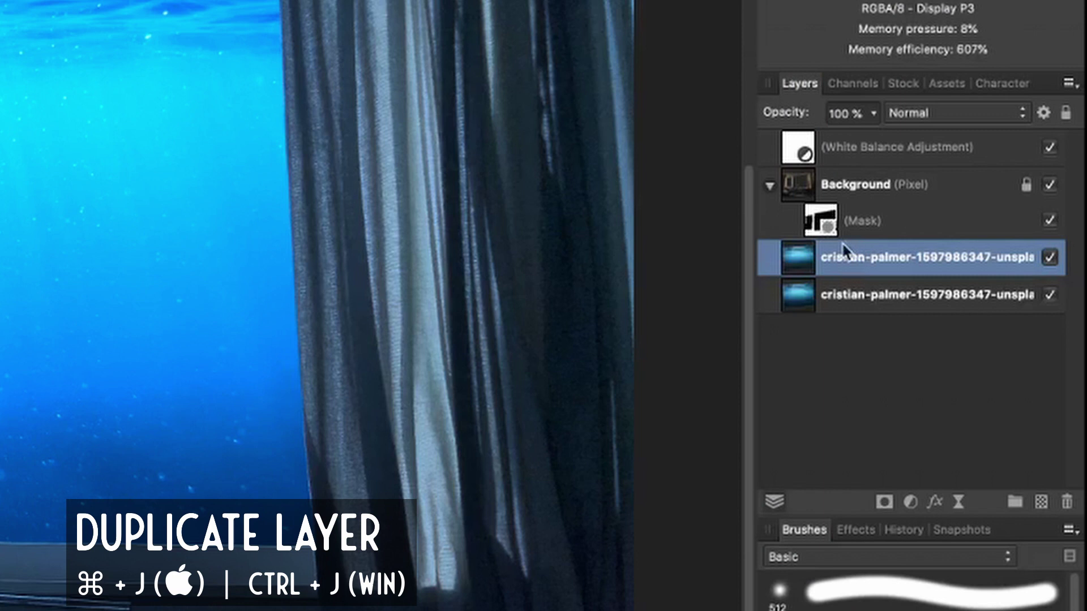
Drag the underwater copy to the top of the stack and clip White Balance to the Background layer.
drag(810, 259, 819, 131)
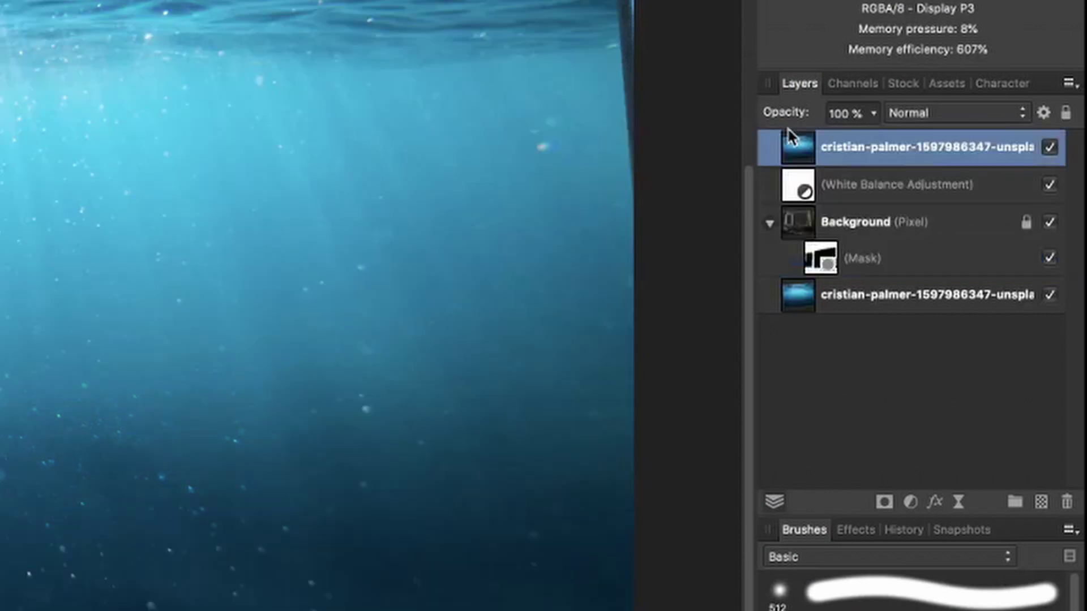
drag(804, 196, 887, 251)
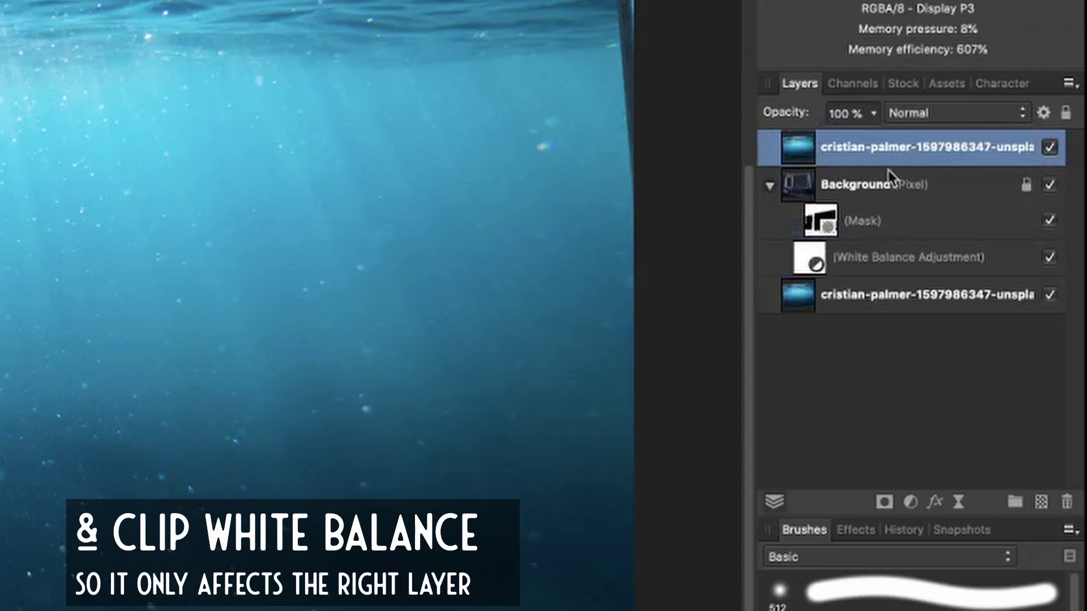
click(1049, 149)
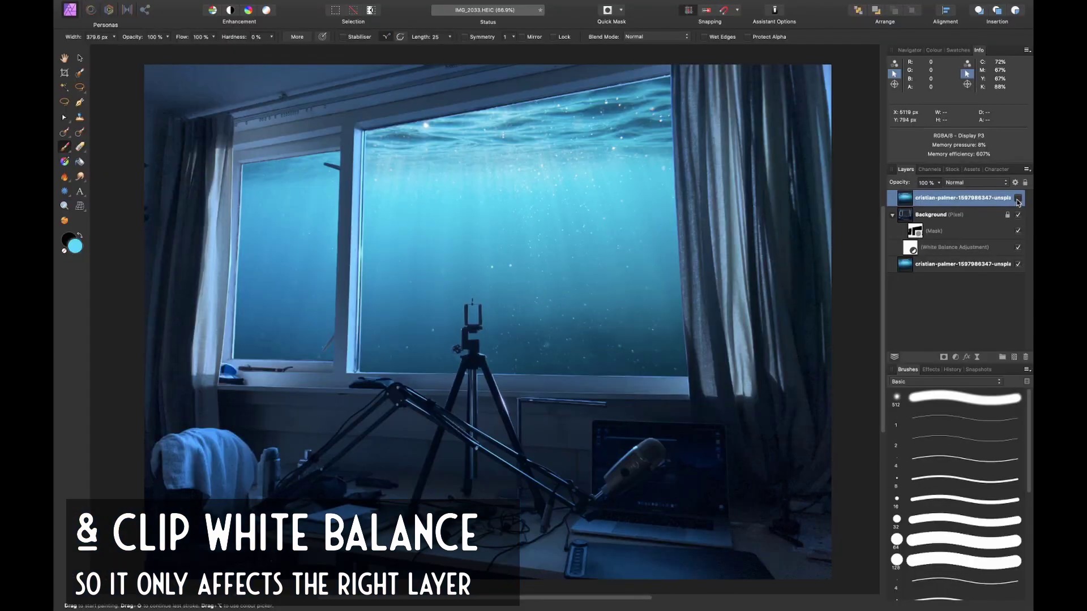
click(1017, 199)
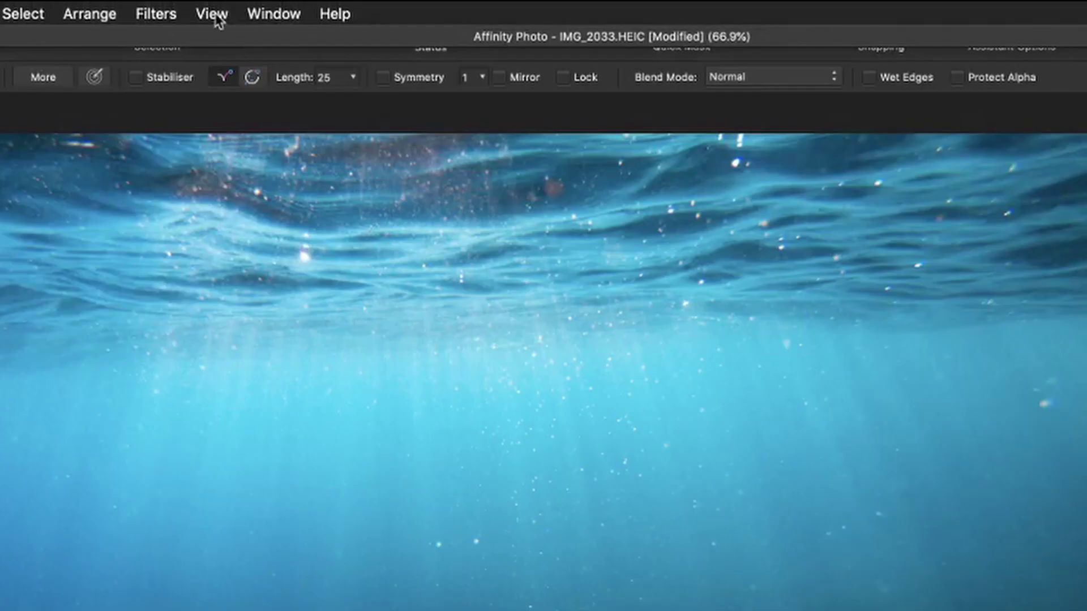
Try the destructive Gaussian Blur filter on the underwater copy, then cancel it.
click(353, 7)
mouse_move(223, 69)
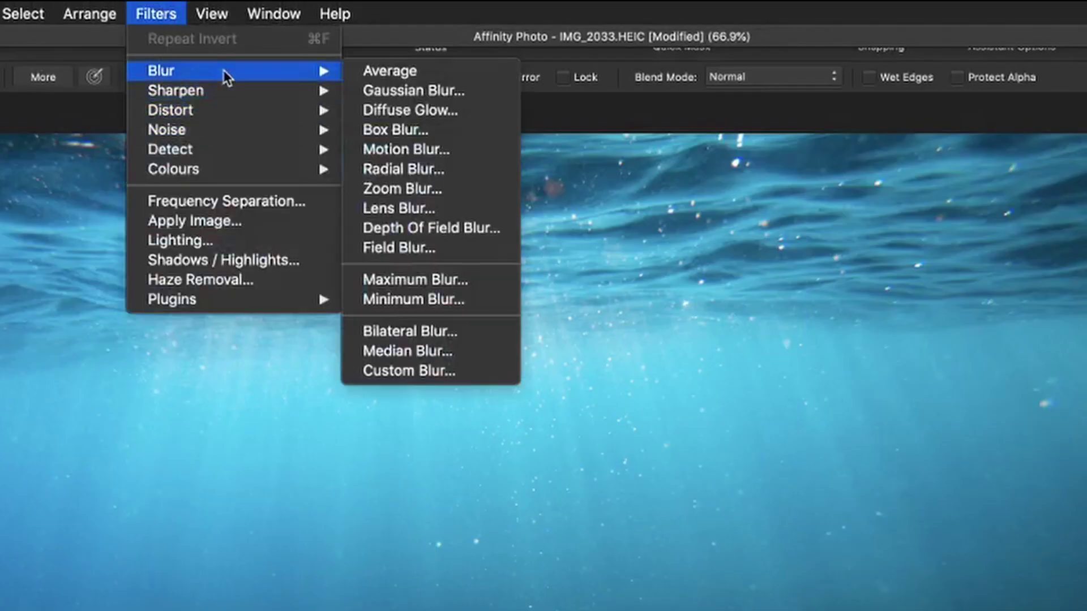
click(463, 92)
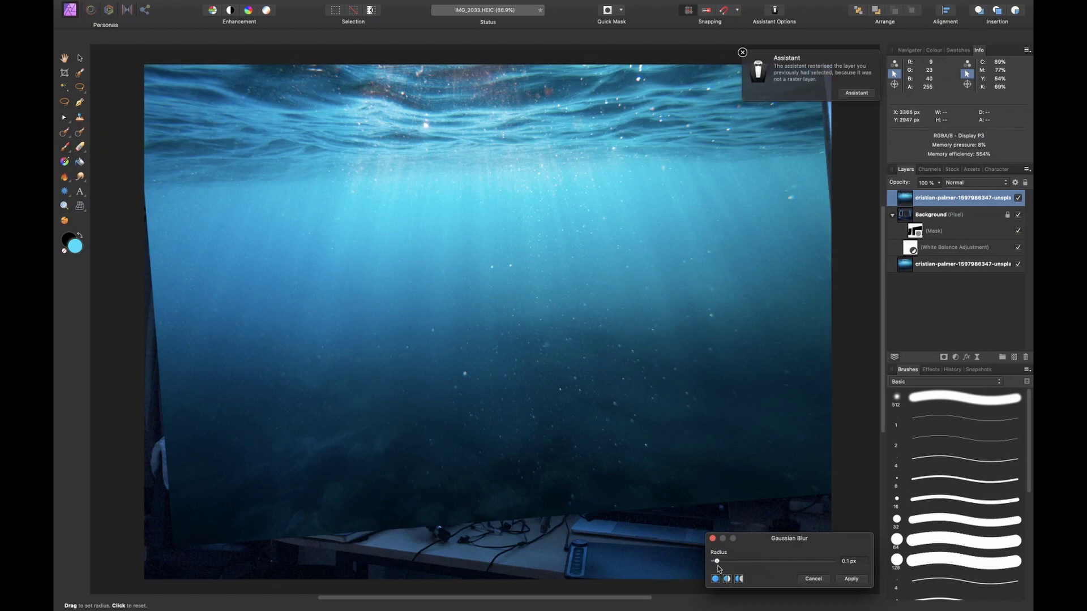
drag(717, 562, 824, 570)
click(714, 539)
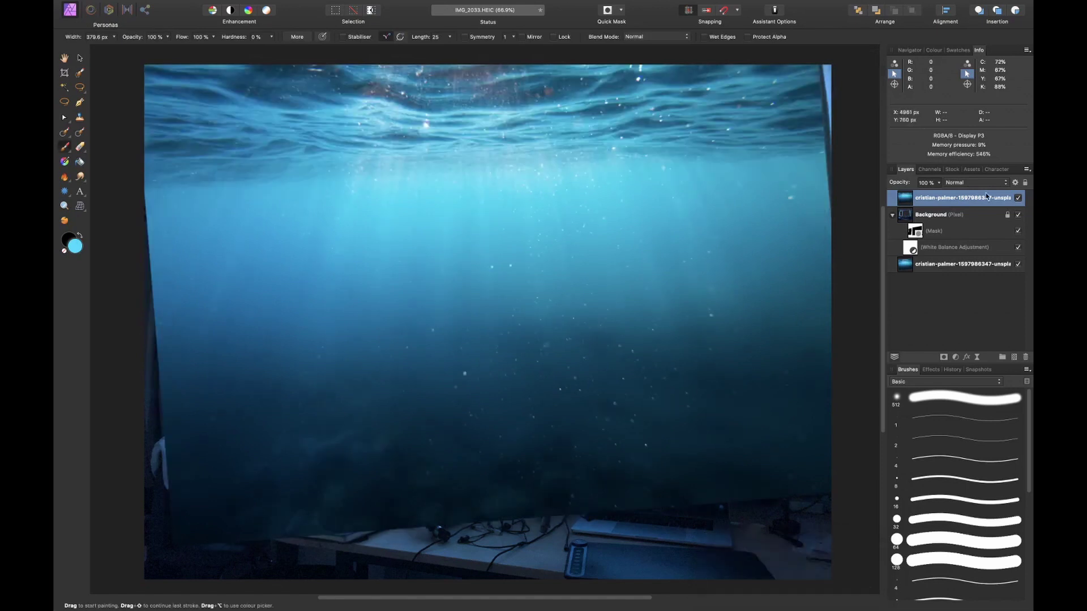
Give the top underwater copy a Gaussian Blur layer effect with a 33.4 px radius.
click(935, 204)
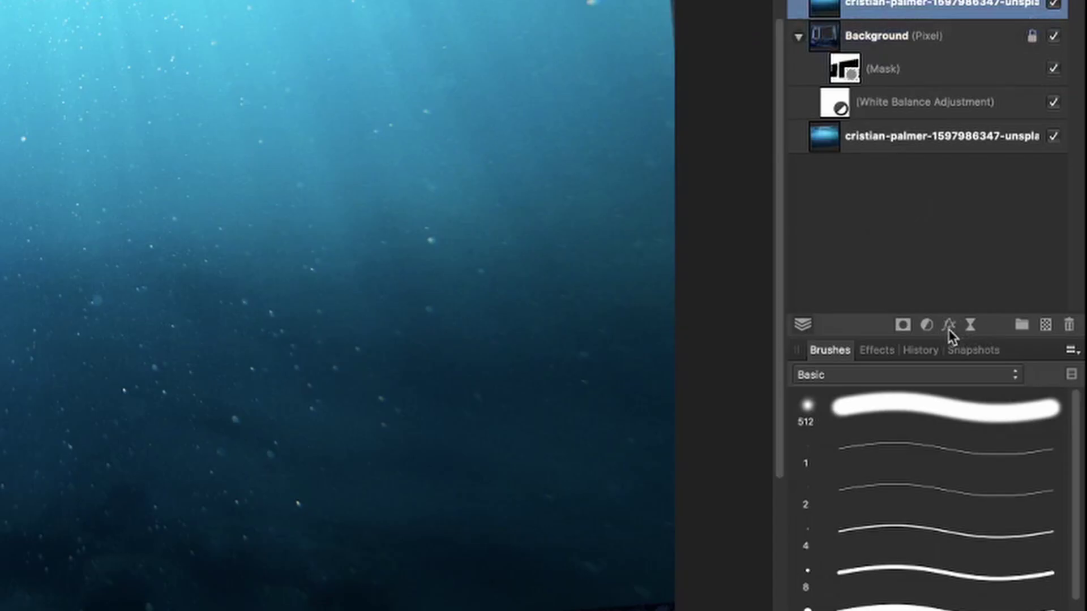
click(966, 357)
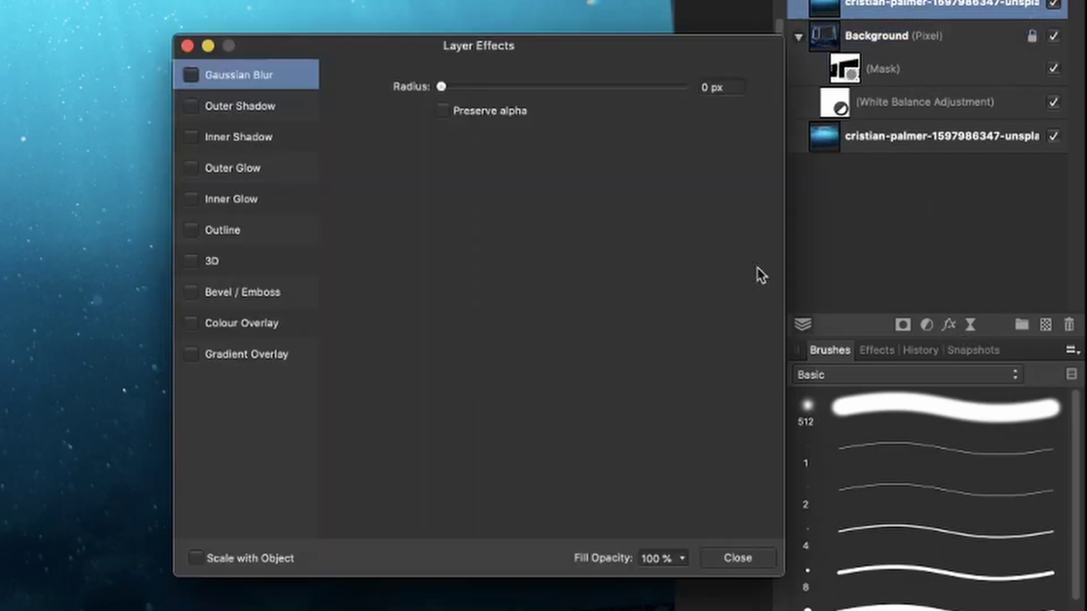
click(190, 75)
drag(441, 86, 609, 87)
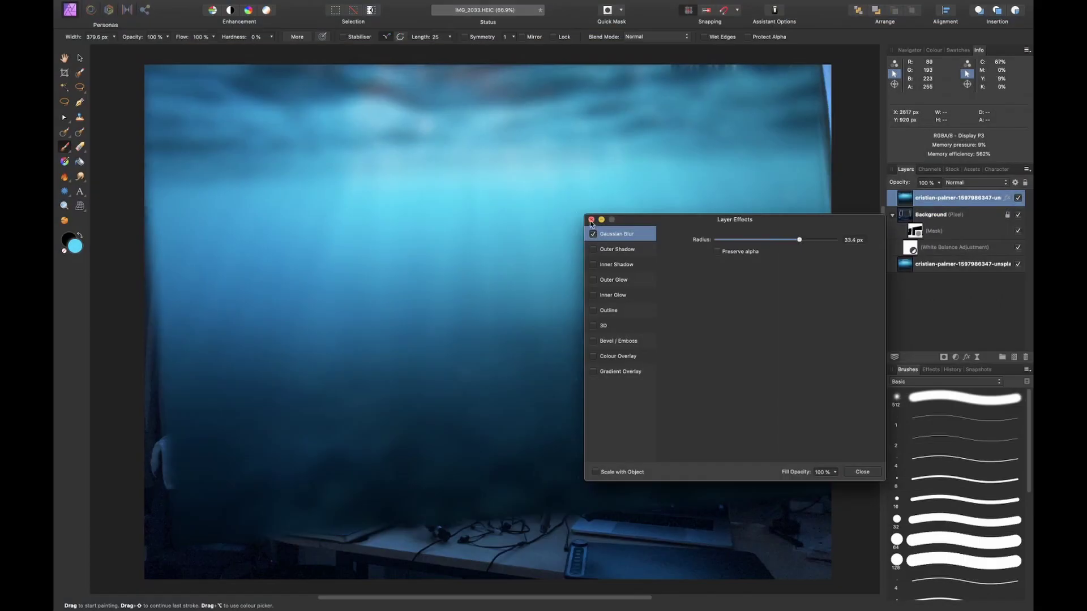
click(591, 220)
click(991, 184)
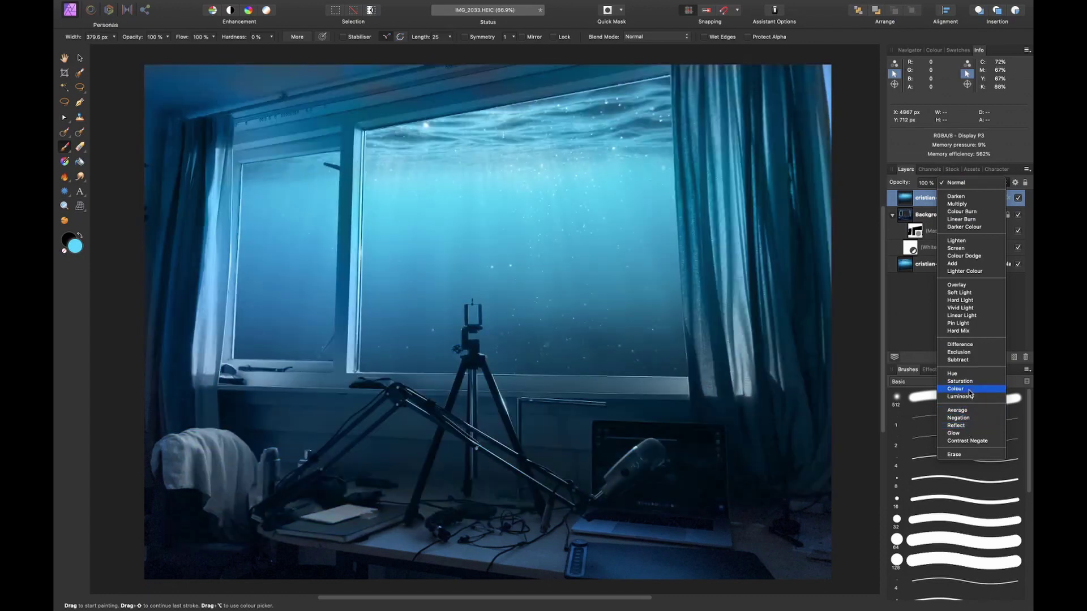
Set the blurred top underwater copy's blend mode to Colour.
click(970, 390)
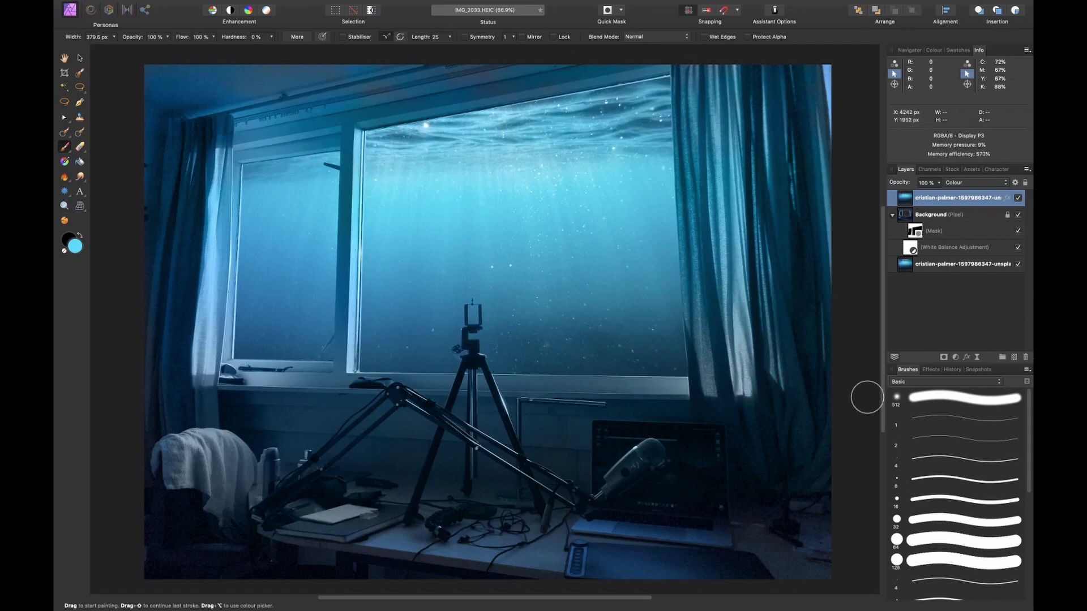
Search the stock photo library for 'whale'.
click(957, 170)
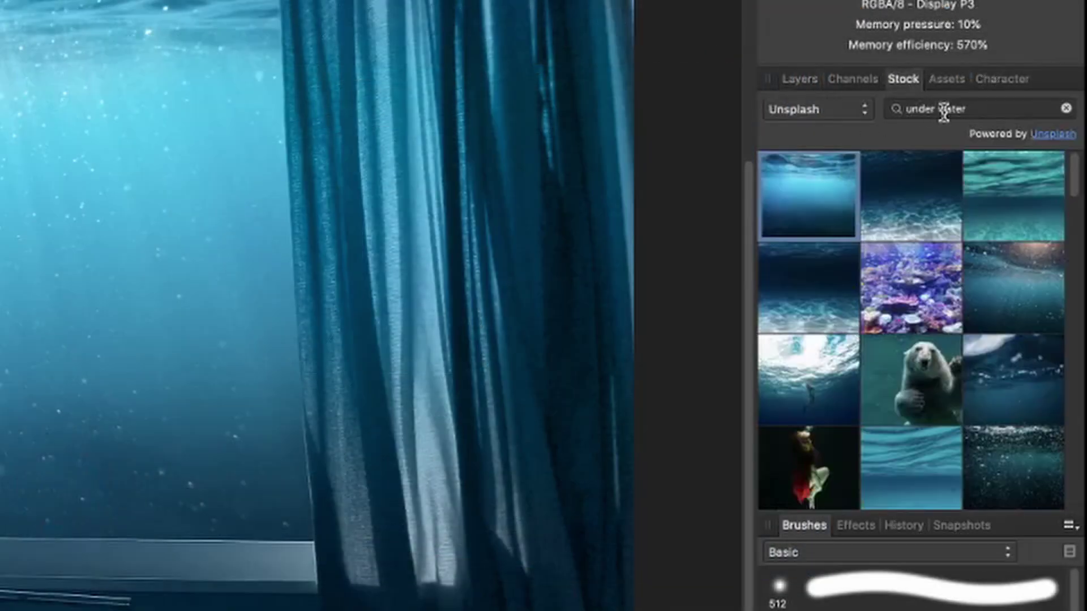
click(993, 183)
triple_click(992, 111)
text(whale)
key(Return)
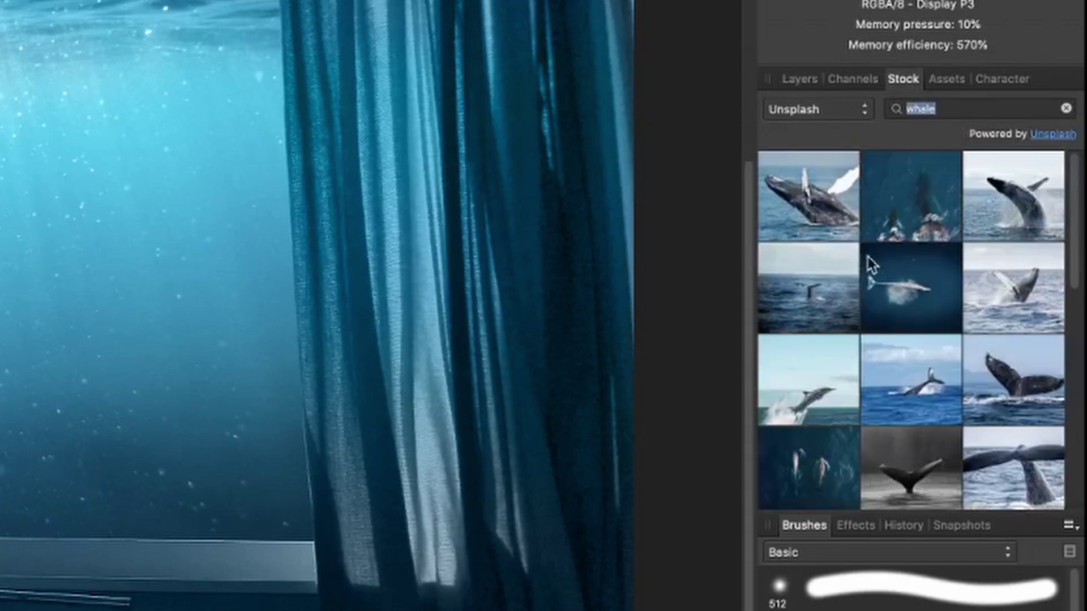
Browse the whale results, then run the Unsplash search for 'shark' instead.
scroll(851, 259, down, 10)
scroll(853, 266, down, 10)
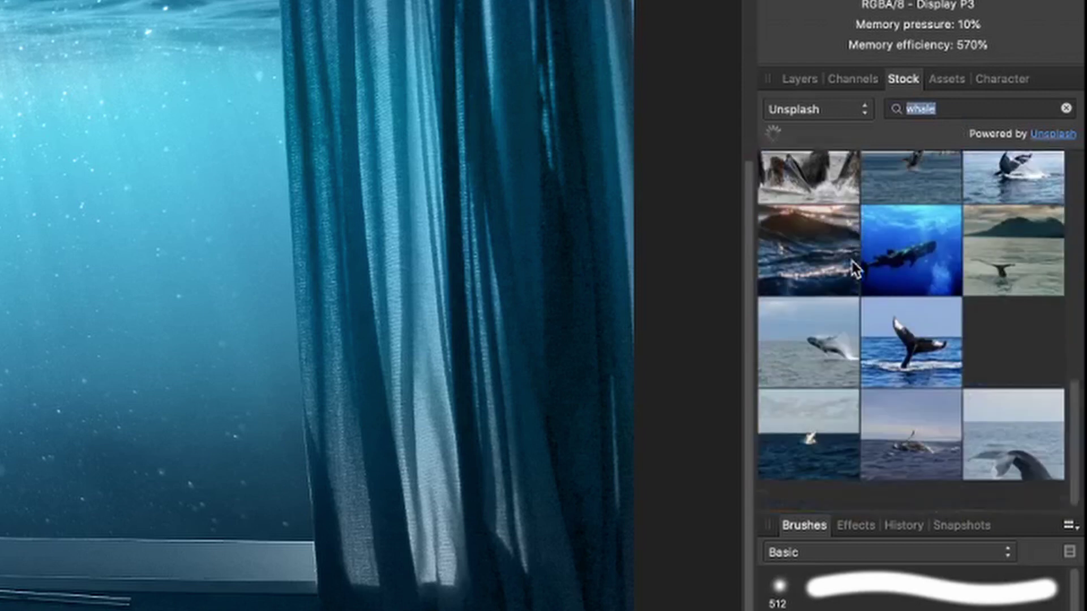
scroll(853, 266, down, 10)
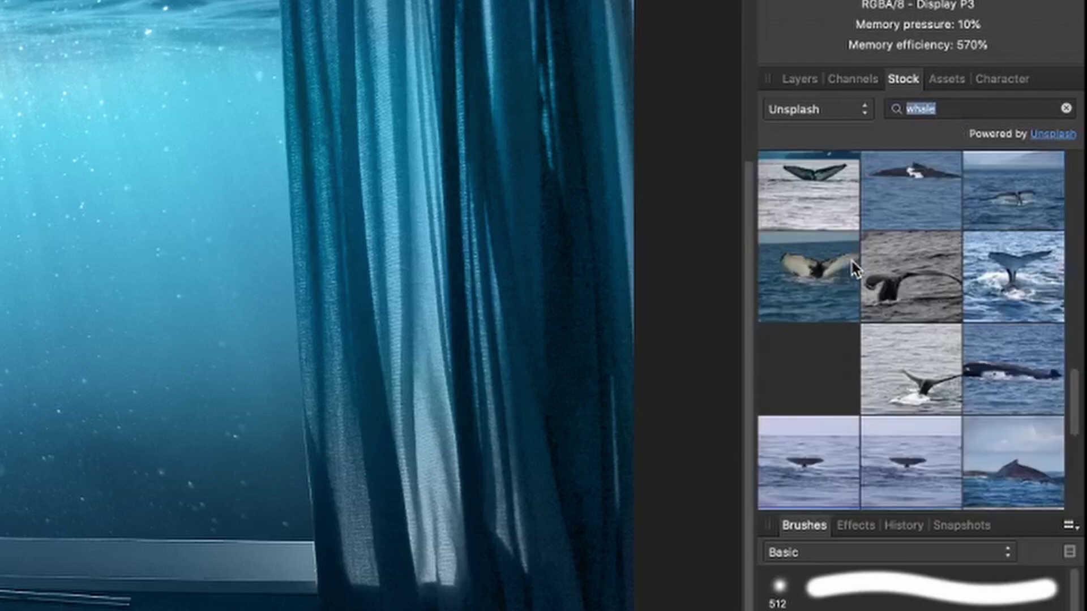
scroll(850, 258, down, 10)
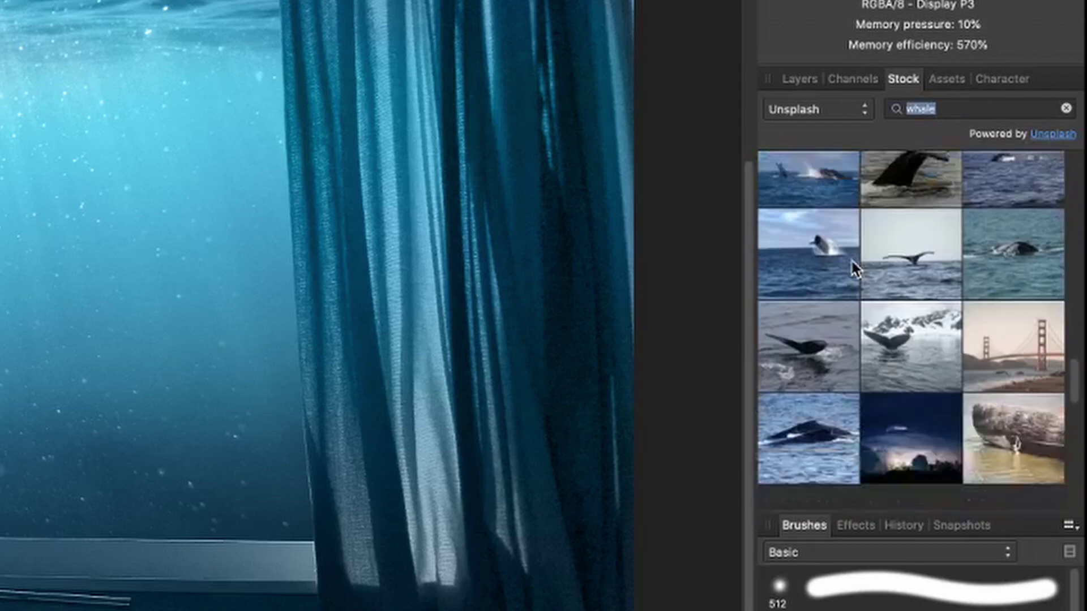
scroll(851, 260, down, 10)
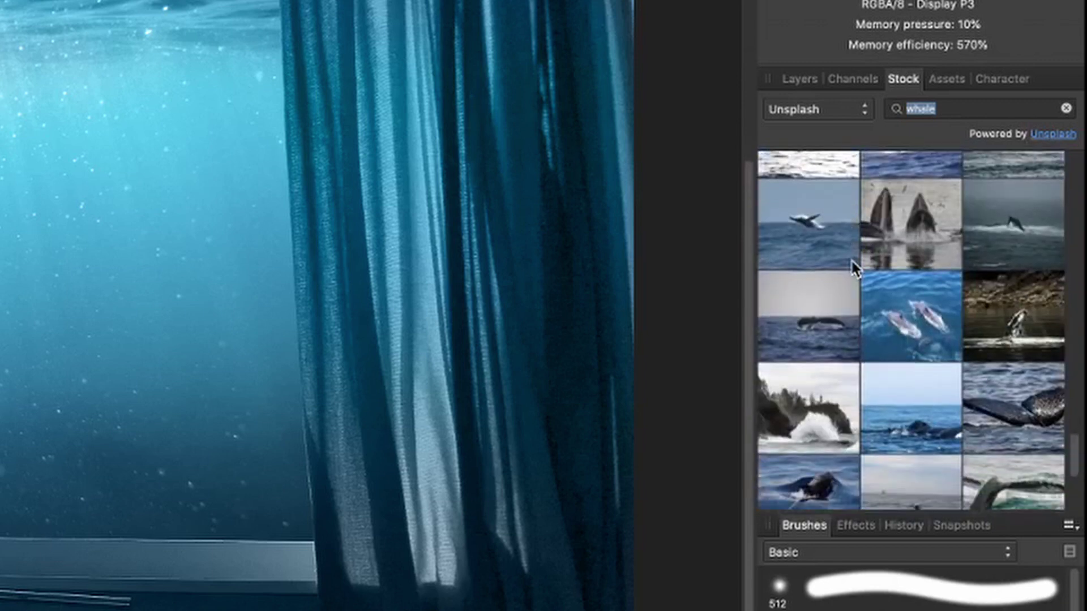
scroll(854, 268, down, 2)
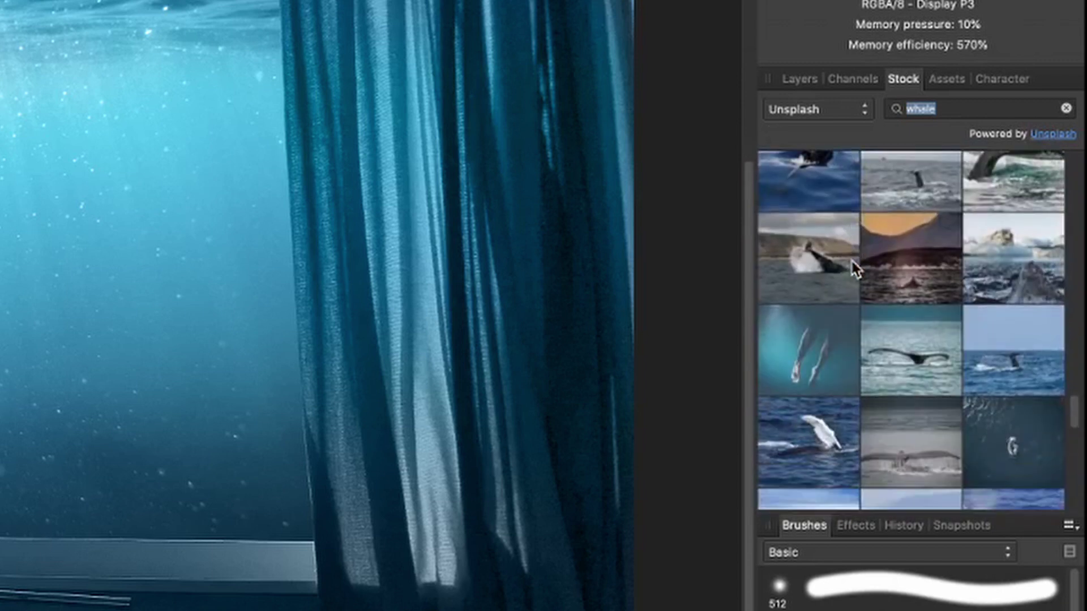
scroll(799, 354, down, 10)
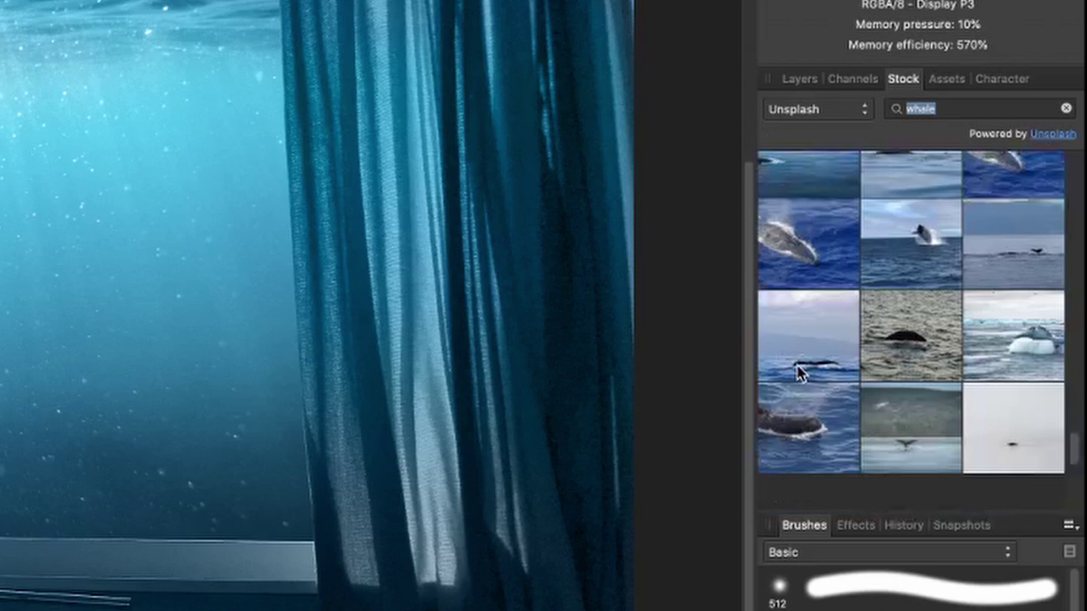
scroll(799, 374, down, 10)
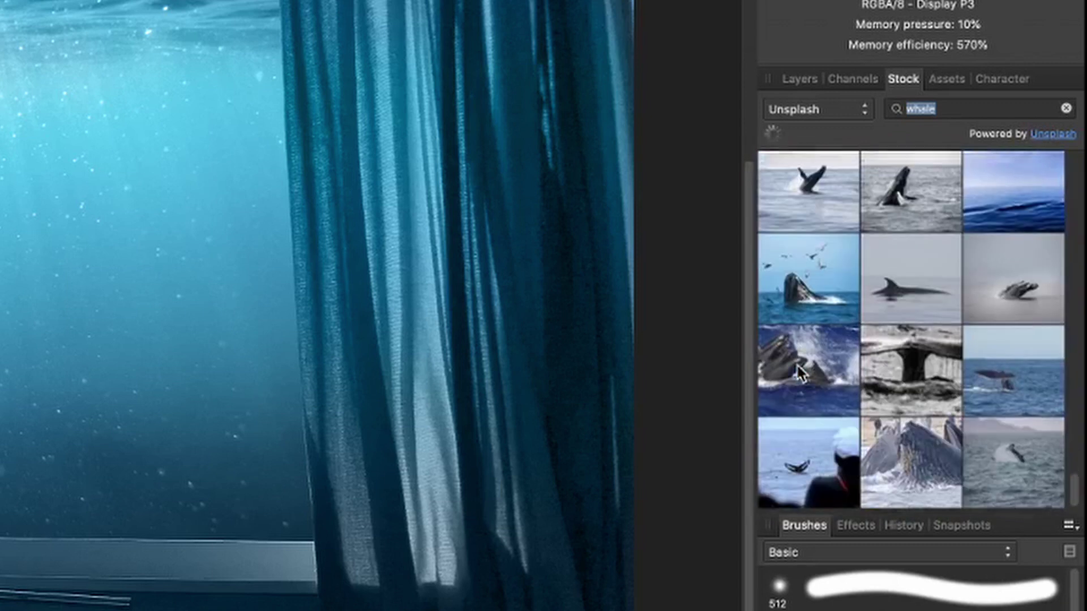
text(shark)
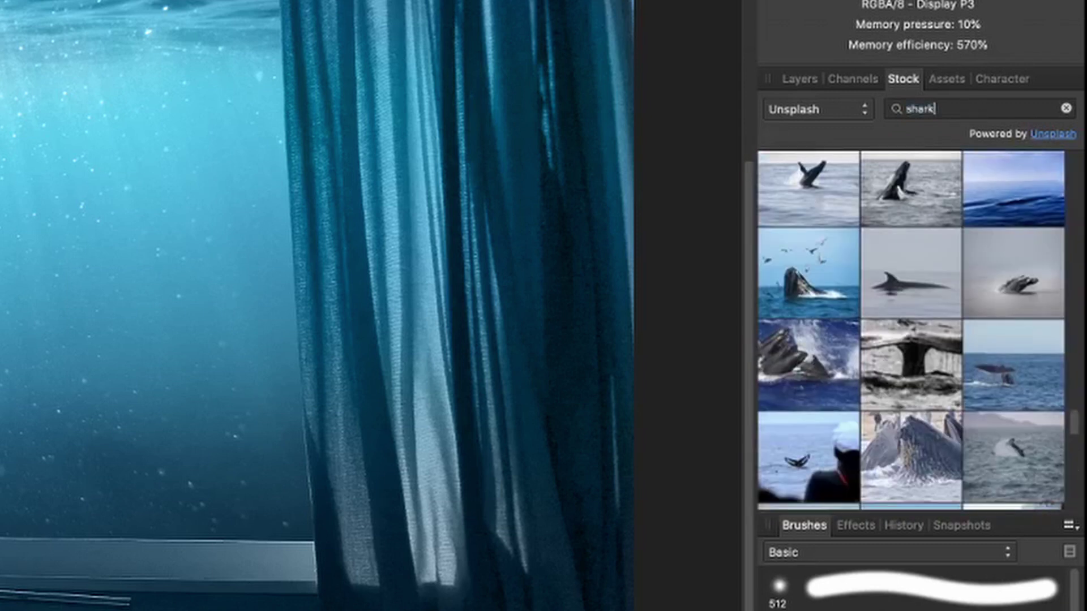
key(Return)
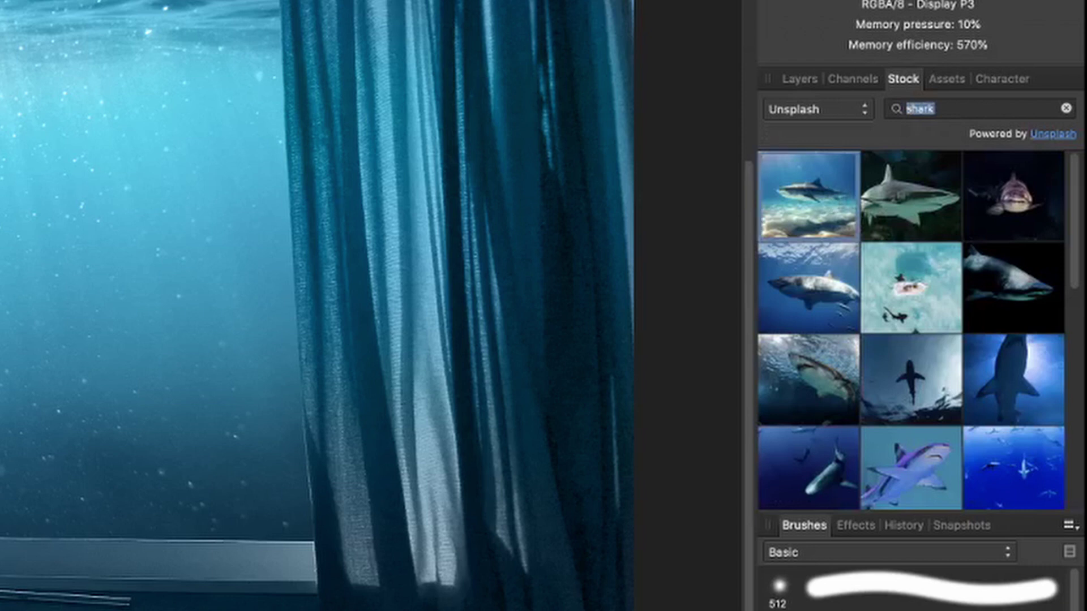
Drag a shark photo into the document and set its layer opacity to 46%.
drag(809, 195, 618, 154)
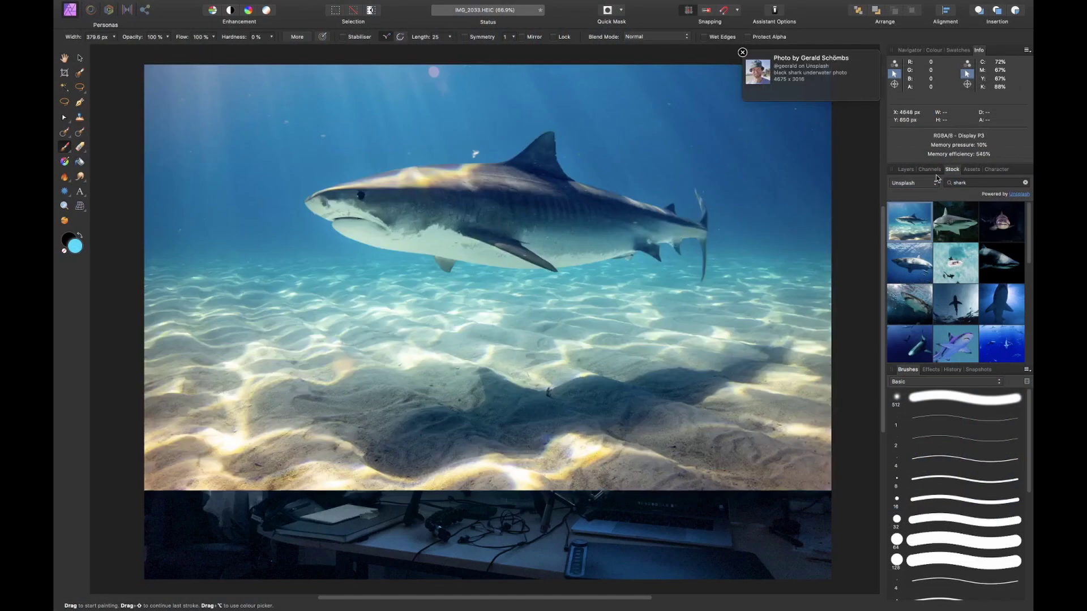
click(906, 171)
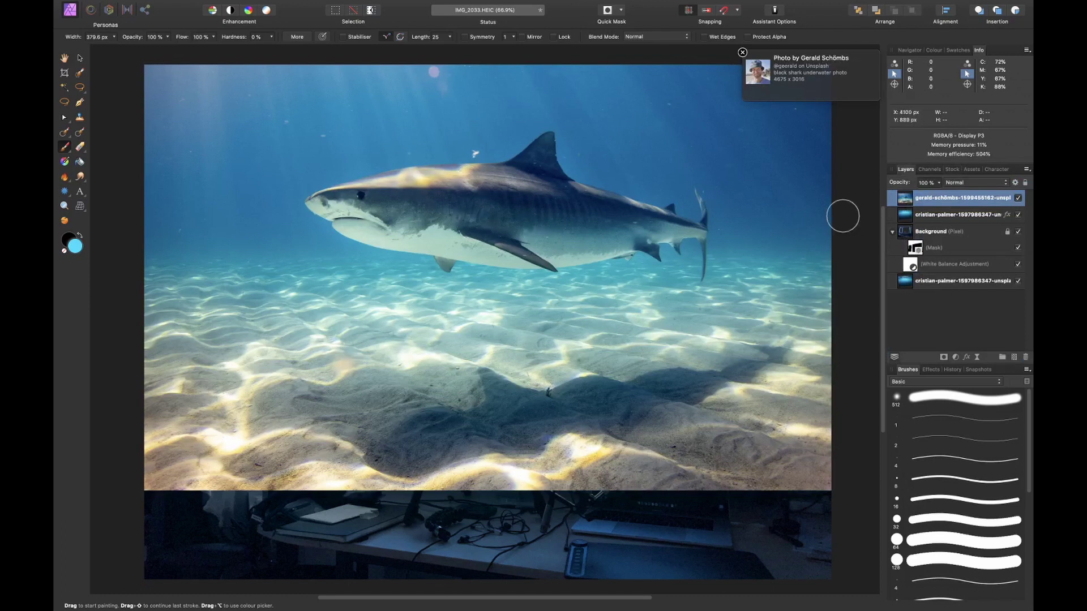
key(v)
drag(899, 182, 876, 183)
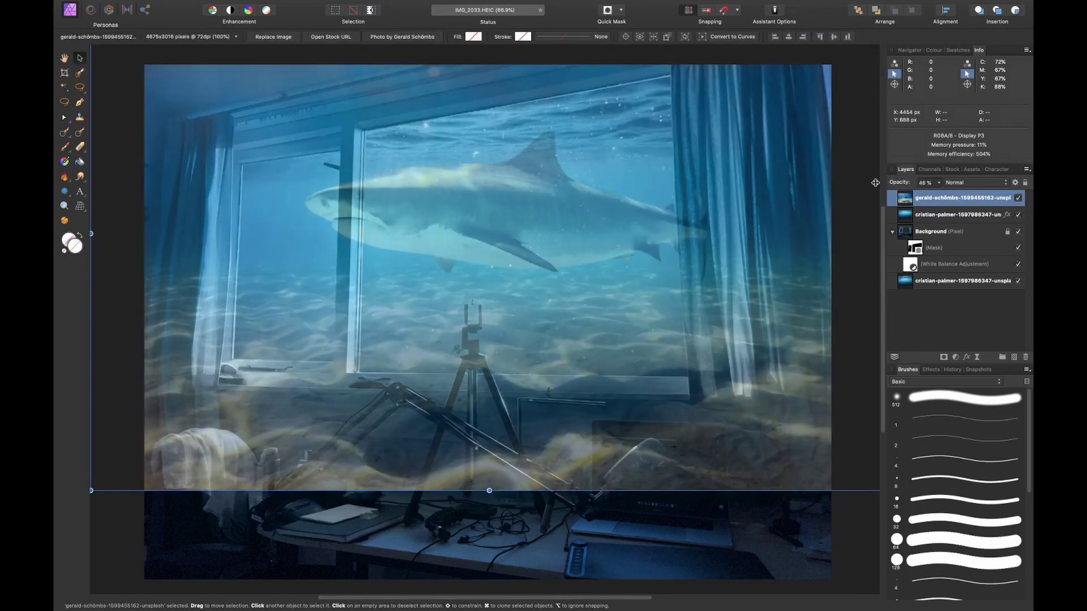
Move the shark photo and scale it down to sit over the window.
drag(572, 261, 497, 310)
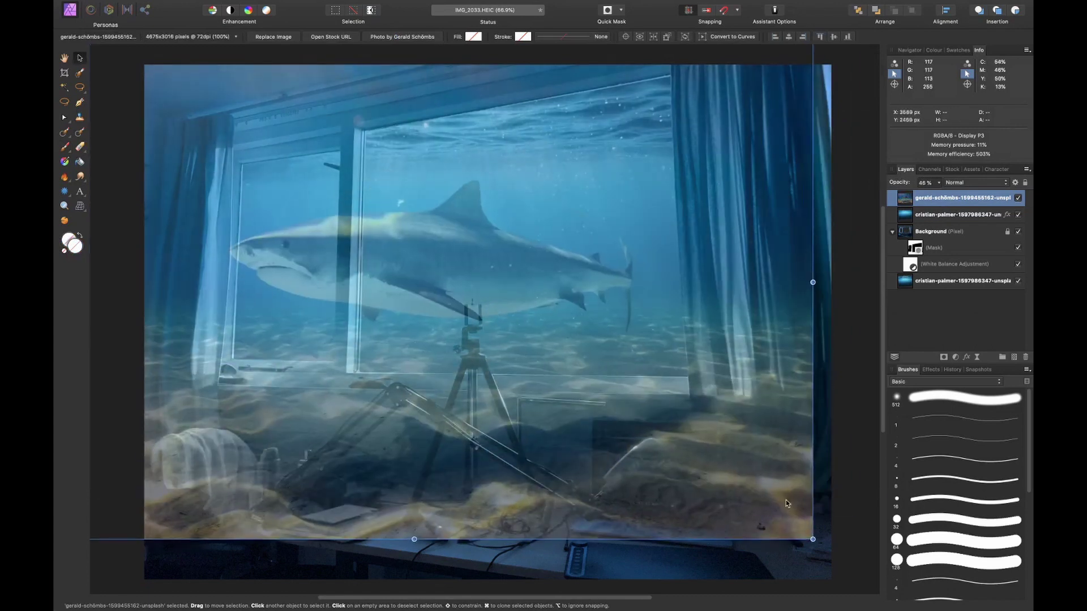
drag(813, 540, 676, 449)
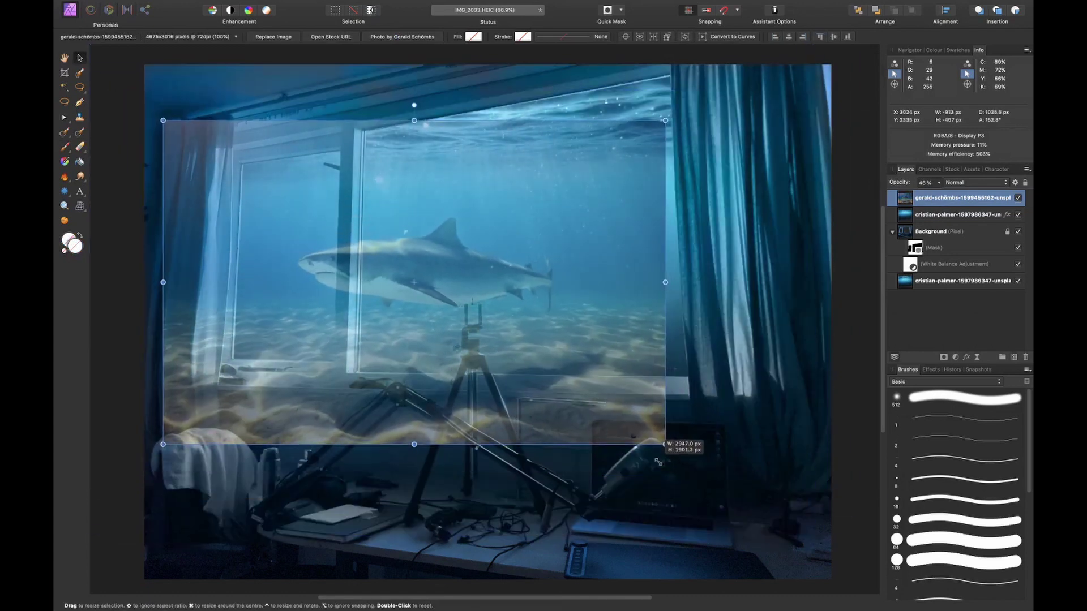
drag(526, 406, 616, 397)
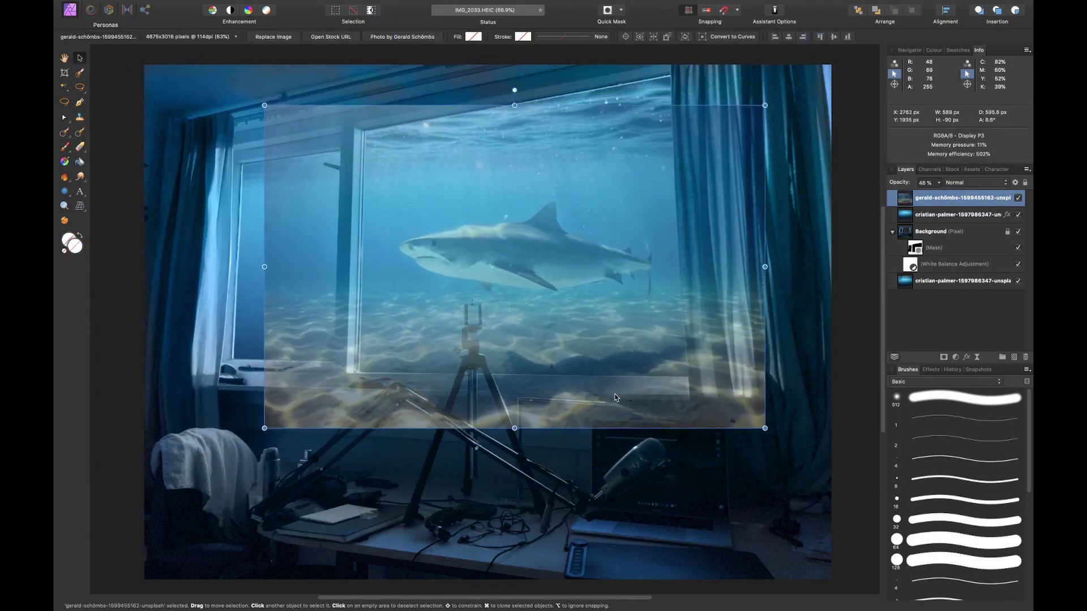
click(936, 217)
click(936, 201)
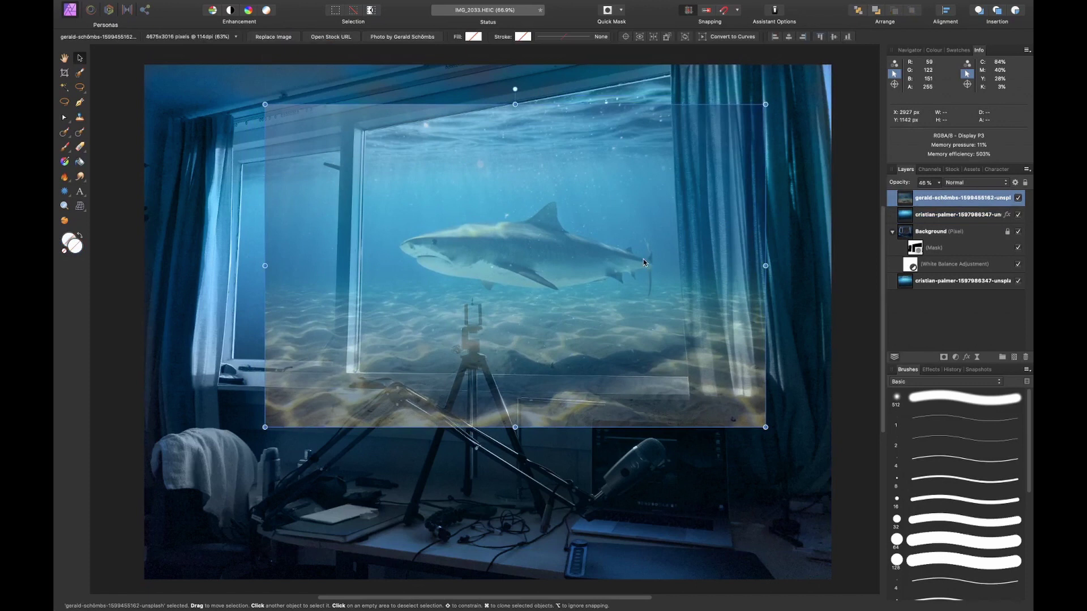
Zoom in and pen-trace the shark from its mouth corner along the jaw, snout, head and back.
key(super+plus)
key(super+plus)
key(super+equal)
scroll(643, 262, up, 5)
key(p)
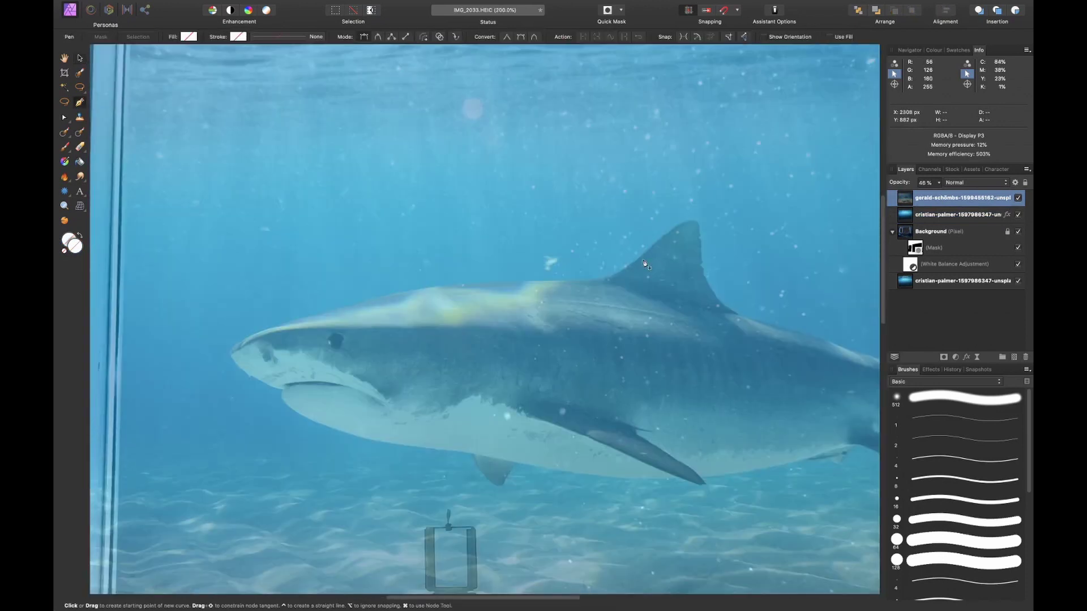
scroll(299, 356, up, 6)
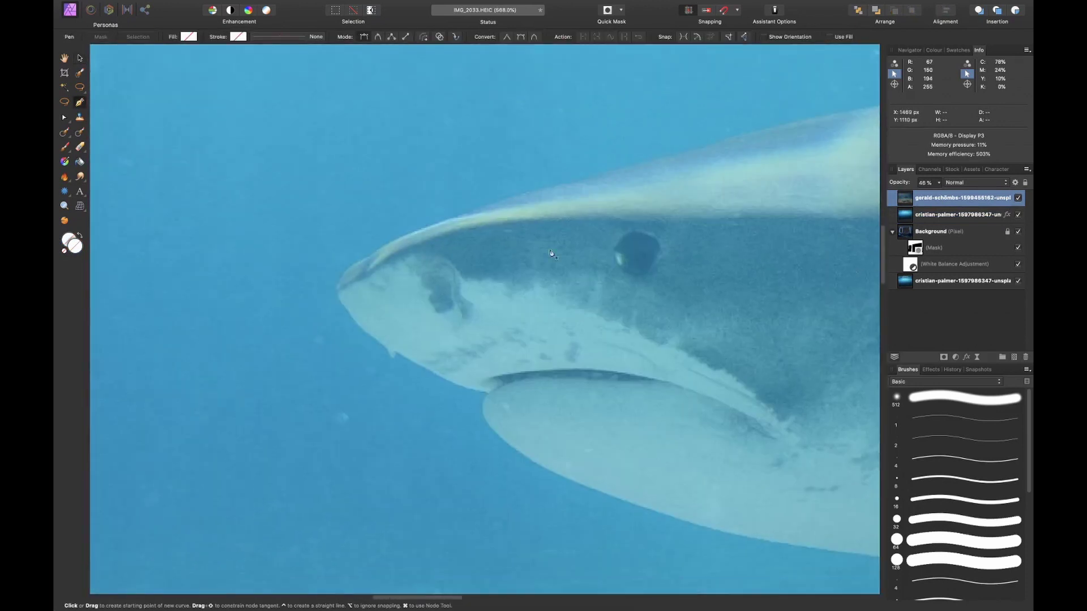
click(488, 389)
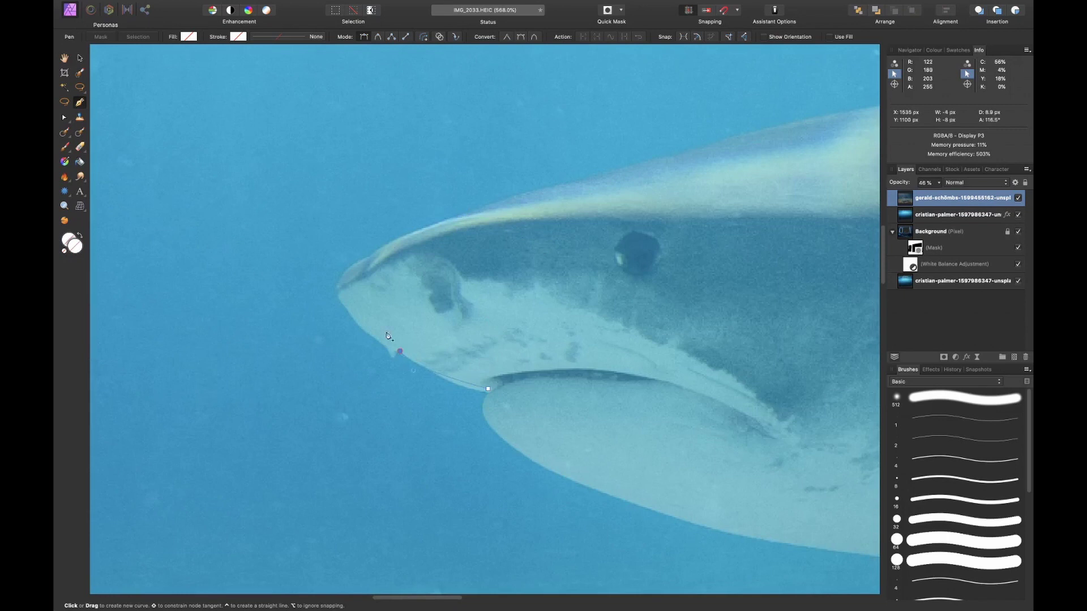
click(429, 367)
click(395, 350)
drag(353, 311, 347, 274)
drag(398, 238, 425, 226)
drag(503, 201, 532, 192)
drag(640, 182, 350, 306)
drag(382, 283, 411, 275)
drag(650, 224, 237, 325)
Continue the outline over the dorsal fin and along the back toward the tail.
drag(444, 315, 494, 315)
drag(646, 287, 561, 318)
drag(610, 262, 640, 235)
drag(712, 204, 732, 249)
drag(741, 351, 753, 381)
drag(687, 282, 697, 300)
drag(752, 337, 762, 341)
drag(637, 286, 387, 208)
drag(563, 266, 595, 276)
drag(668, 295, 682, 291)
drag(726, 269, 733, 268)
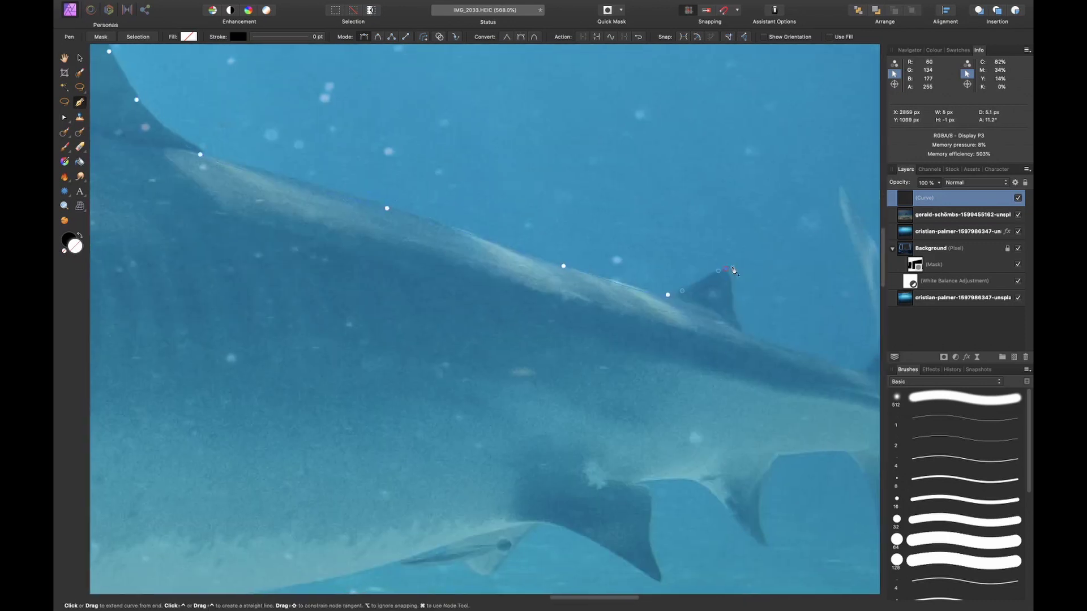
click(741, 334)
drag(742, 340, 603, 275)
click(702, 304)
Add outline points around and down the tail fin.
key(super+minus)
key(super+minus)
click(471, 126)
click(512, 286)
click(505, 410)
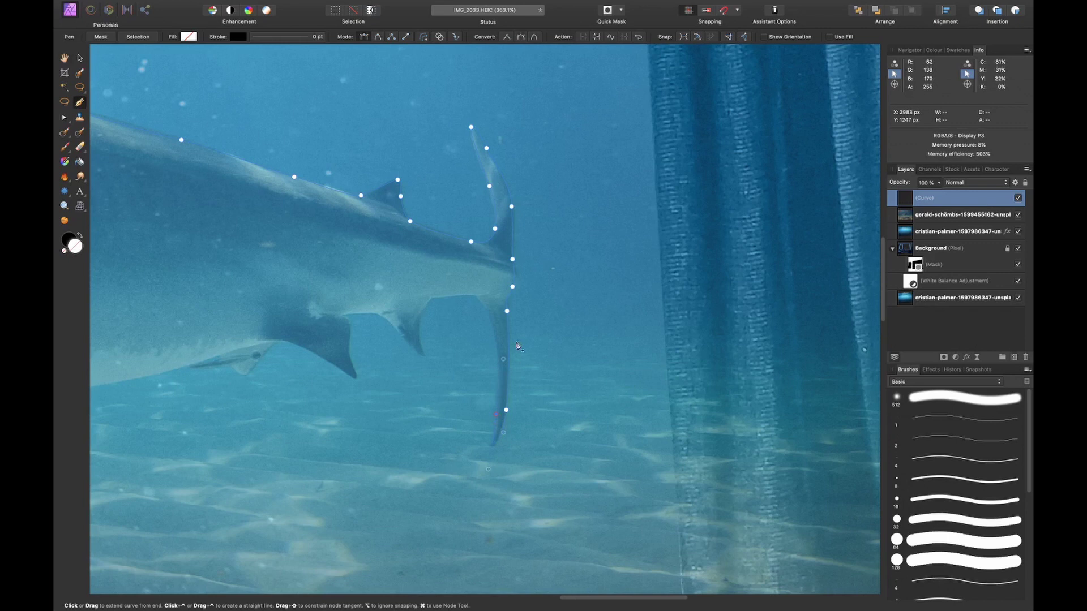
key(super+plus)
key(super+plus)
key(super+plus)
scroll(517, 342, down, 3)
scroll(516, 342, right, 2)
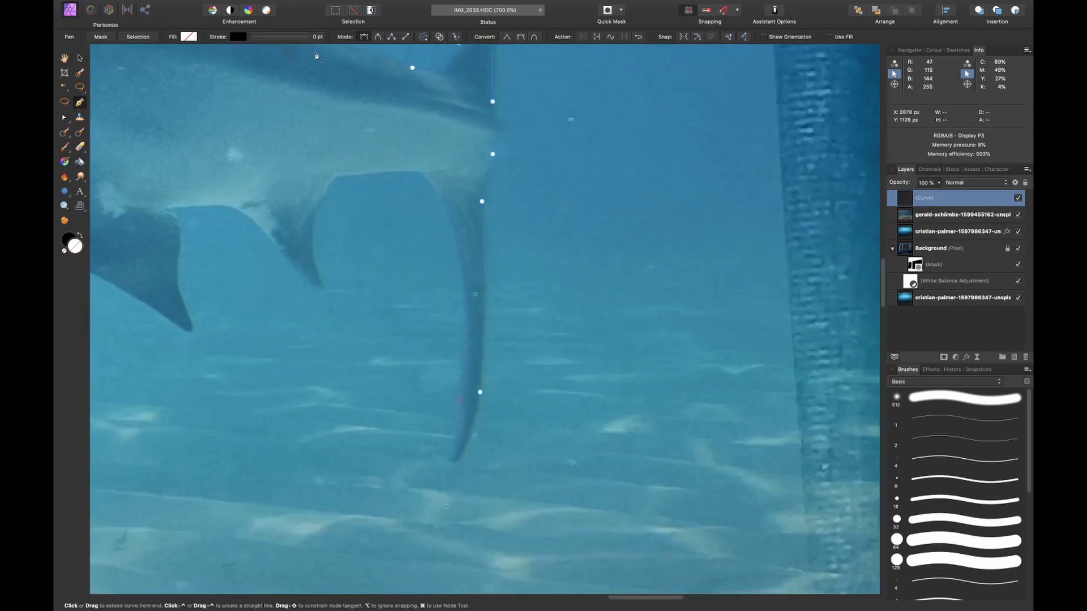
Give the curve a 0.9 pt stroke.
click(294, 36)
drag(250, 69, 259, 70)
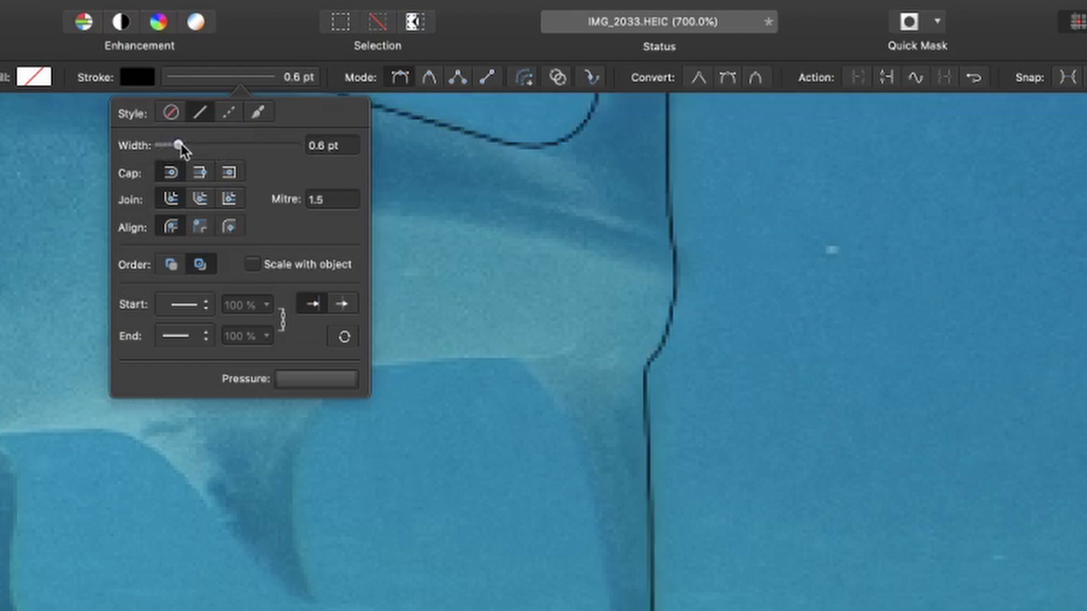
drag(180, 148, 184, 145)
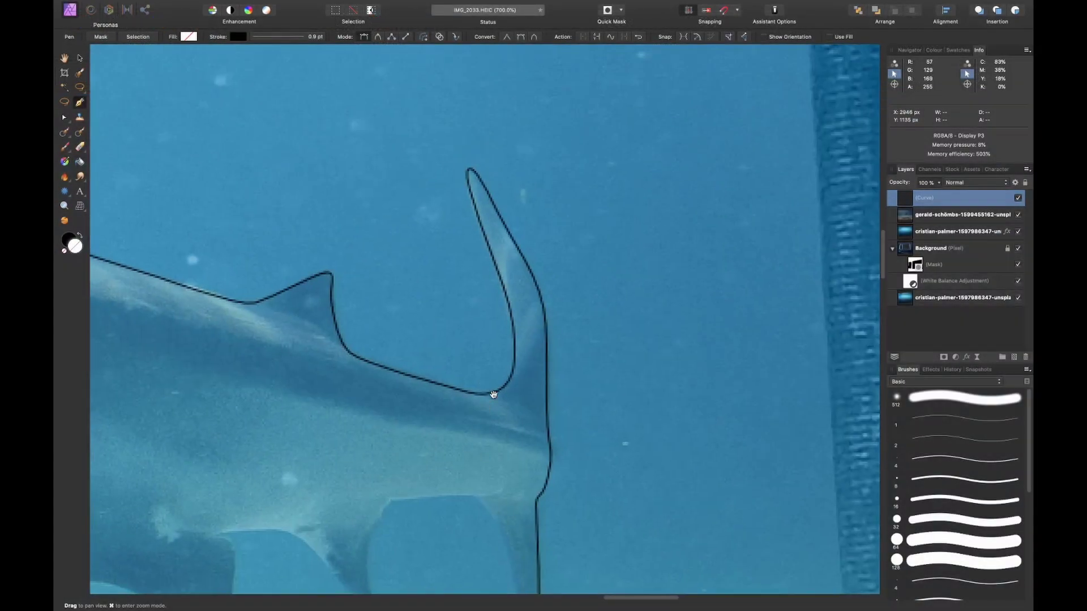
Trace up the tail's edge and down the lower fin to a sharp fin tip.
scroll(468, 280, down, 6)
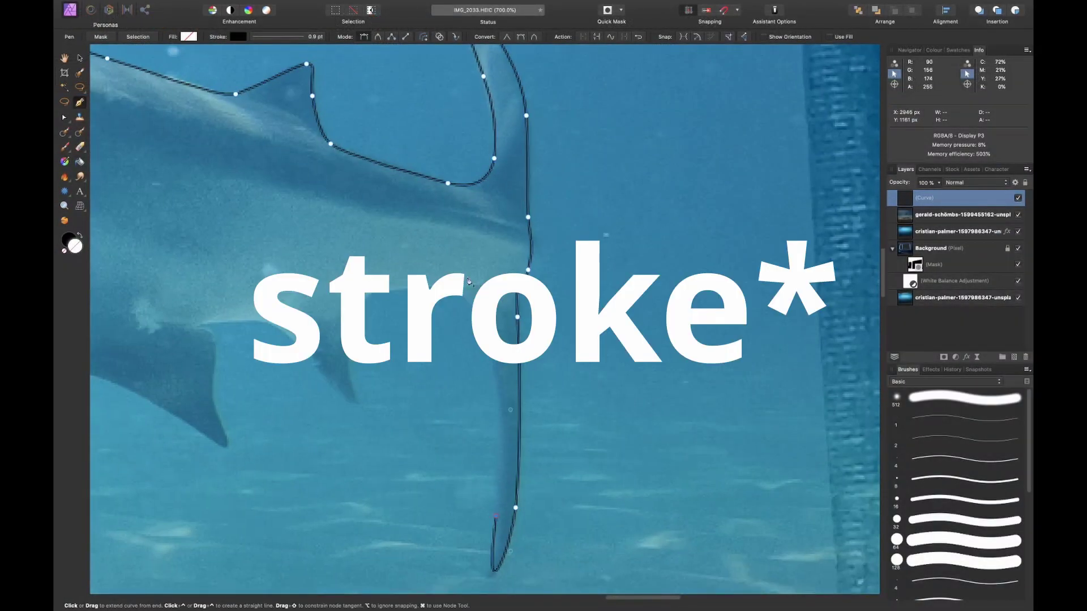
scroll(468, 281, down, 4)
drag(462, 215, 449, 170)
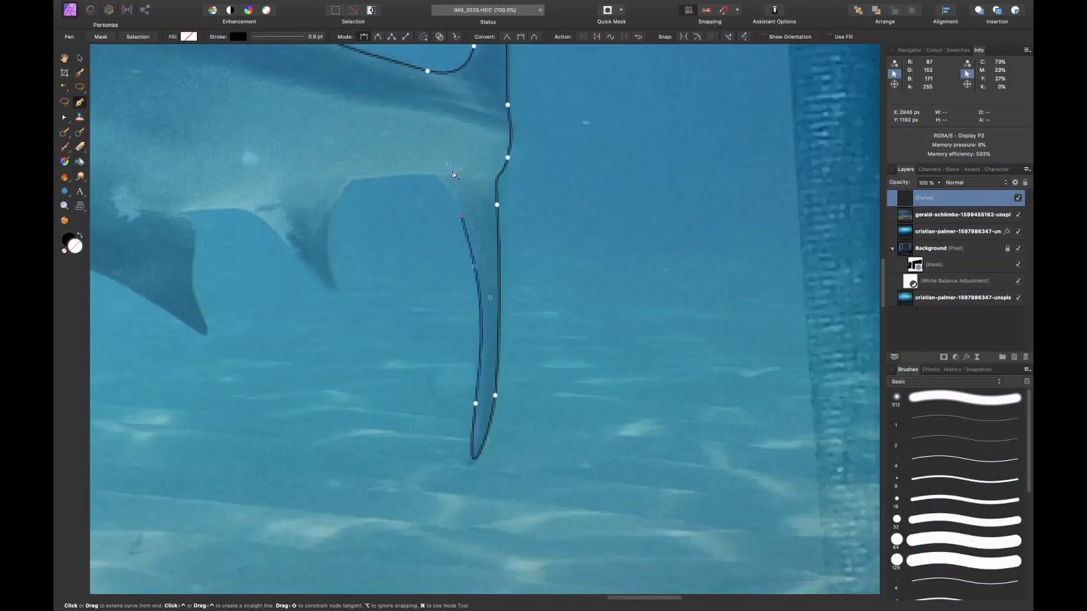
click(397, 173)
click(351, 175)
drag(326, 220, 324, 246)
drag(338, 292, 349, 305)
alt+super+click(349, 305)
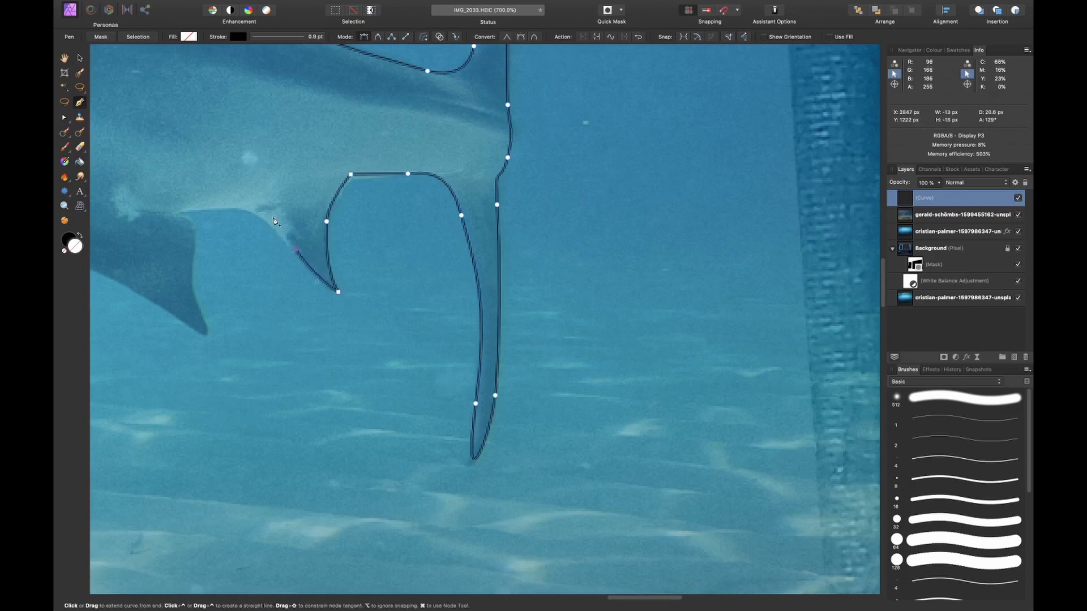
scroll(310, 278, up, 3)
scroll(310, 277, left, 3)
Trace around the next fin and its tip, then along the shark's belly.
drag(312, 272, 390, 179)
click(380, 248)
drag(401, 266, 409, 287)
drag(395, 283, 393, 281)
drag(304, 228, 283, 218)
drag(243, 261, 575, 229)
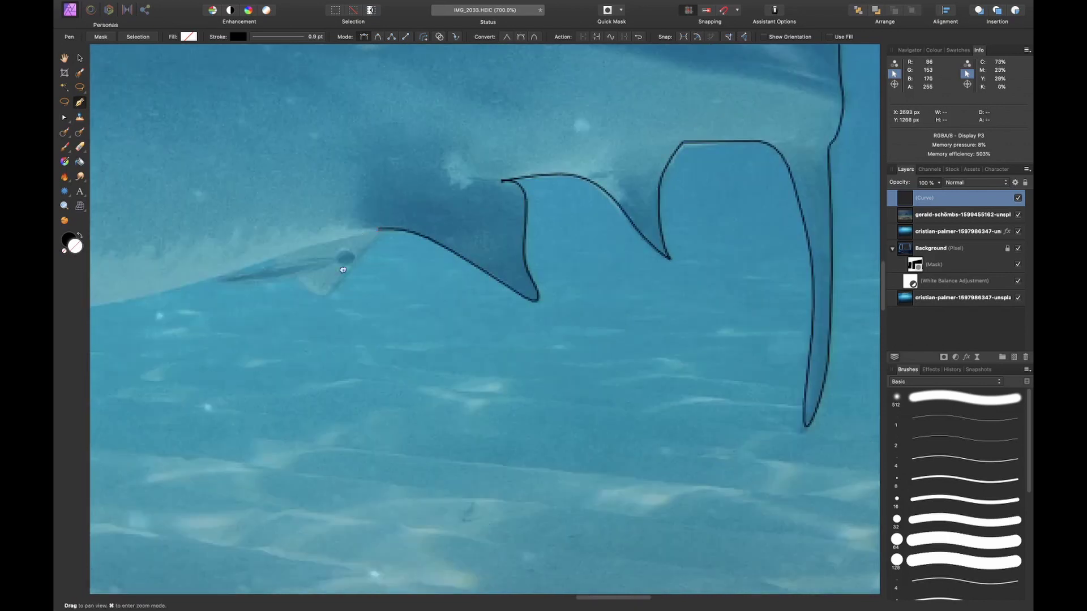
drag(585, 187, 545, 188)
drag(458, 223, 420, 239)
drag(397, 216, 158, 201)
scroll(346, 229, left, 5)
click(352, 225)
click(382, 248)
scroll(382, 250, left, 4)
click(427, 293)
scroll(427, 289, left, 15)
scroll(339, 238, left, 5)
Curve the outline around the pectoral fin and belly, joining it smoothly at the fin corner.
drag(426, 259, 383, 248)
alt+click(426, 258)
drag(384, 324, 342, 326)
drag(298, 277, 287, 259)
click(273, 226)
scroll(273, 226, left, 15)
drag(317, 193, 272, 183)
scroll(340, 215, left, 10)
scroll(339, 215, up, 5)
drag(368, 238, 349, 208)
click(371, 199)
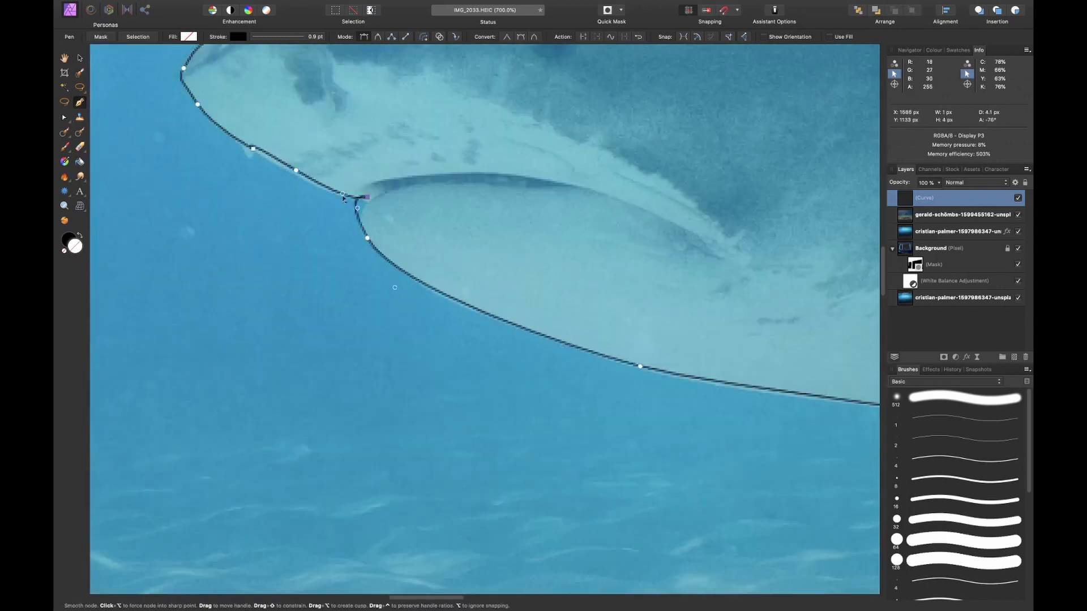
drag(395, 286, 389, 276)
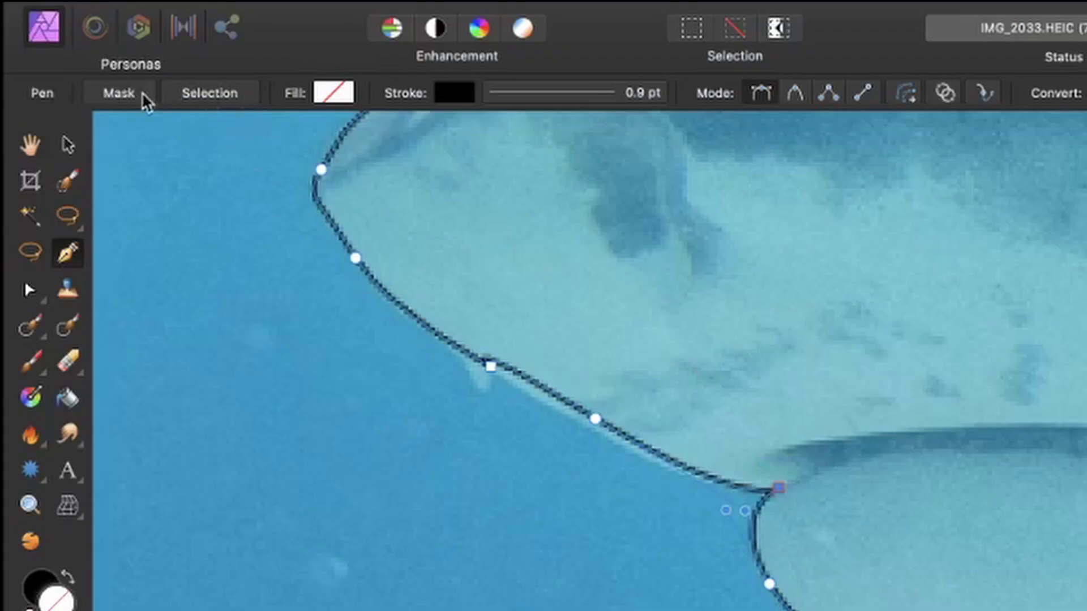
Mask the shark with the traced curve, set it to 100% opacity, and move it below the top cristian-palmer layer.
click(142, 94)
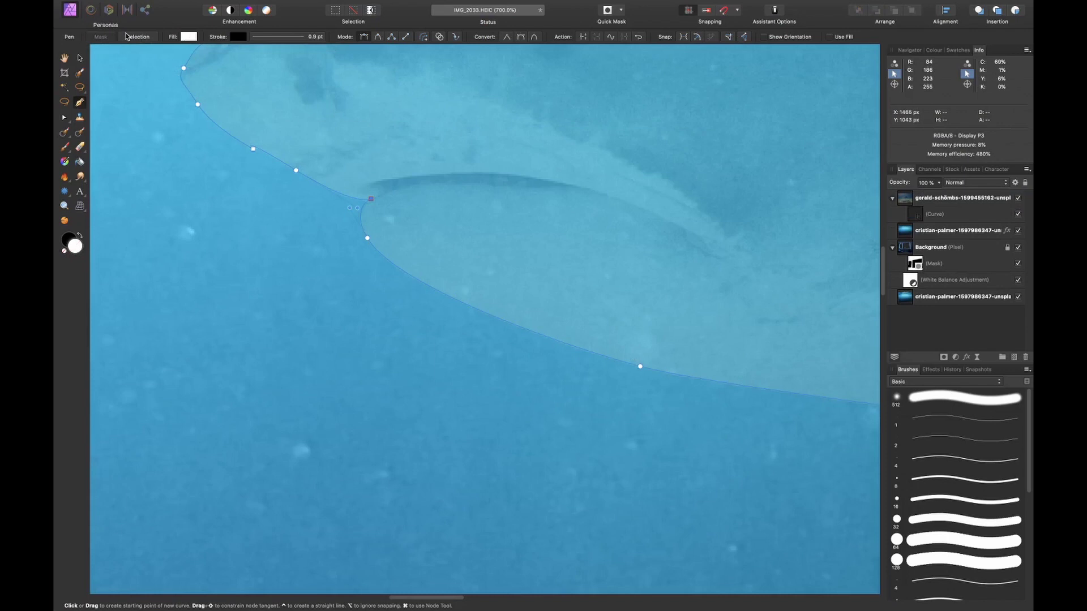
key(super+0)
click(974, 210)
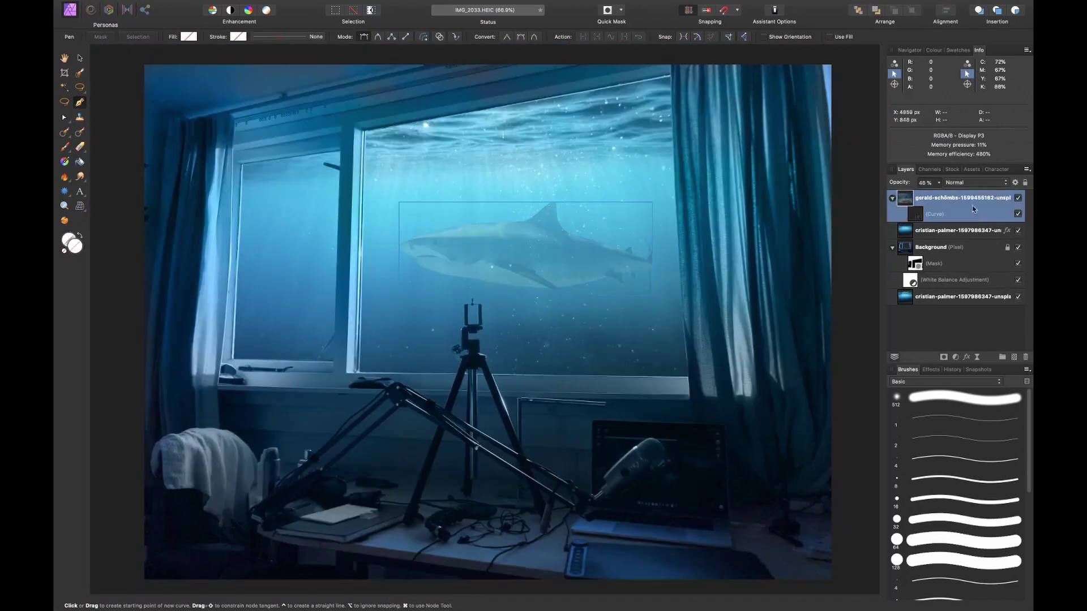
drag(922, 186, 944, 185)
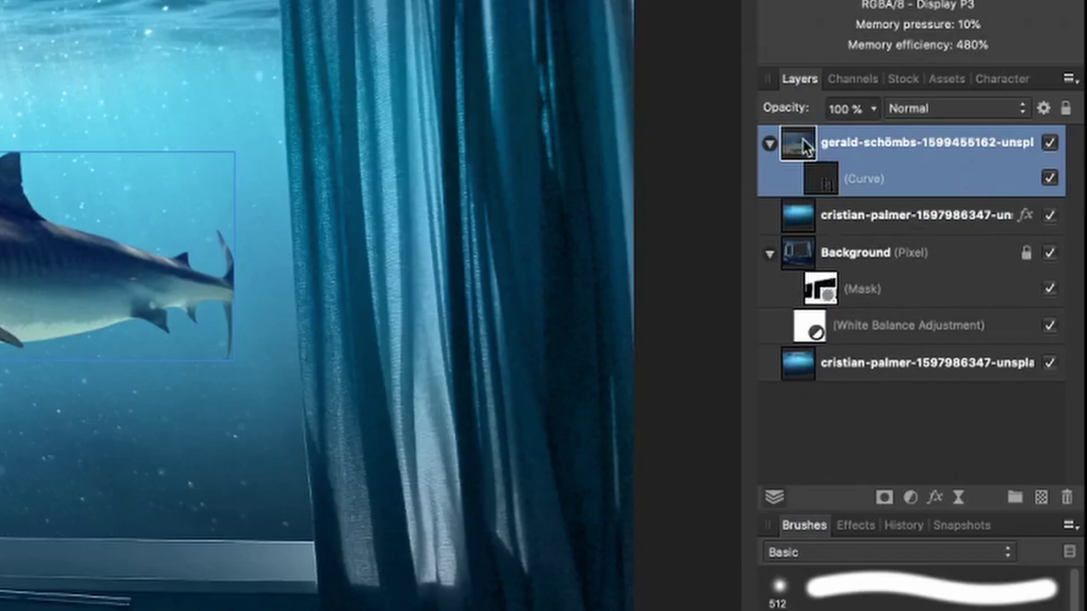
drag(906, 199, 899, 241)
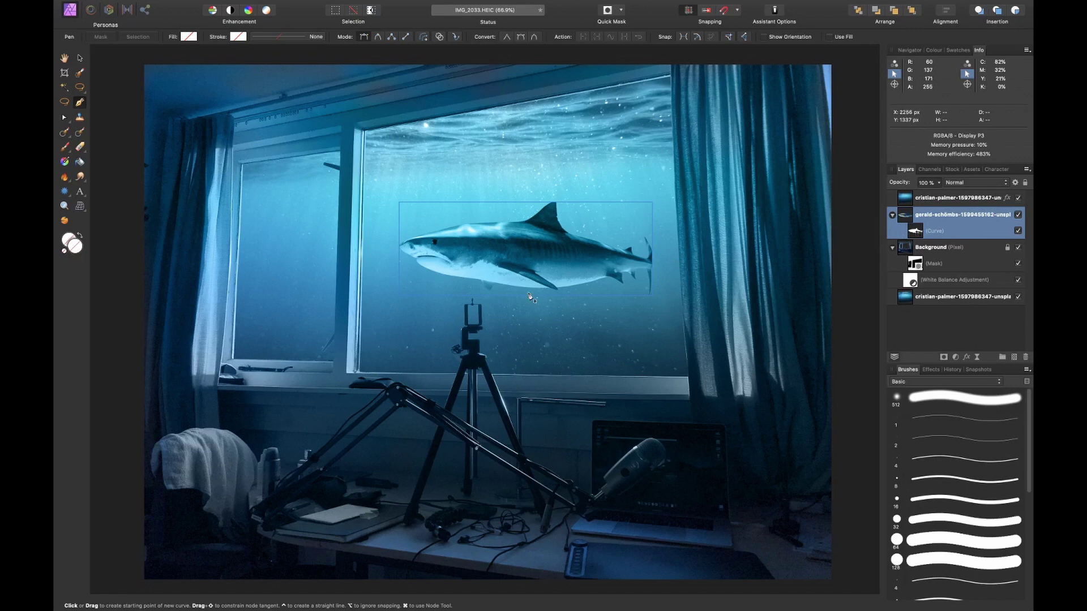
Nest a Levels adjustment in the shark group with Output Black Level raised to about 19%.
click(956, 358)
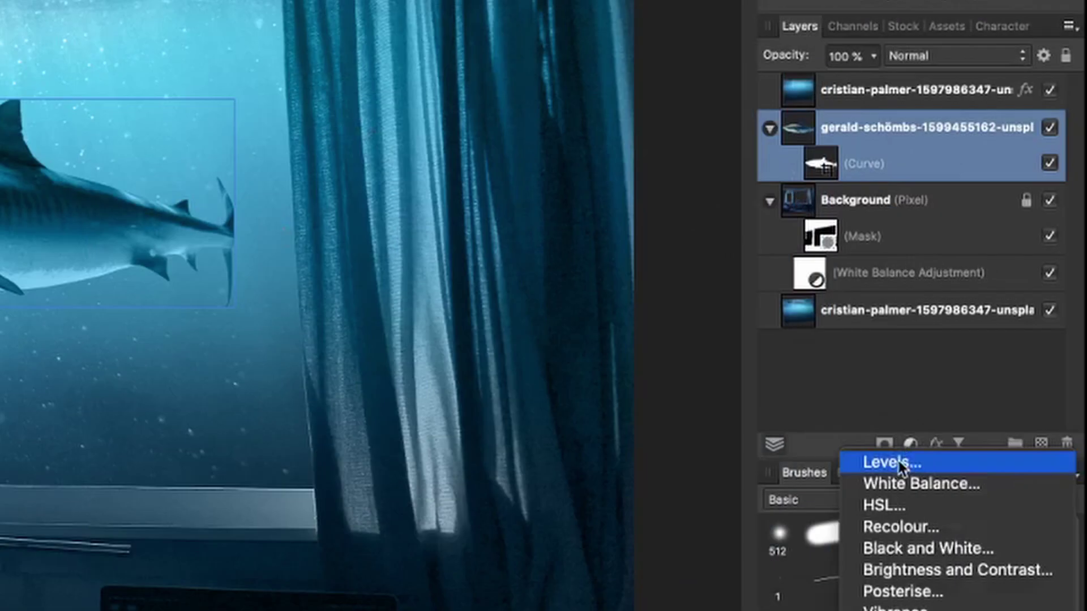
click(951, 365)
drag(811, 128, 885, 221)
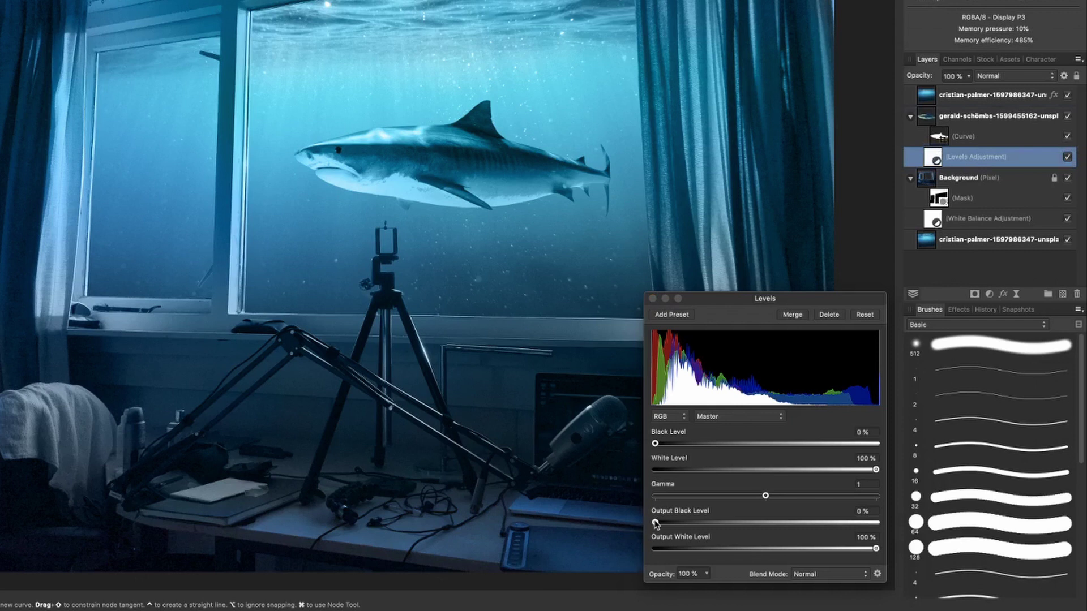
drag(662, 523, 704, 526)
drag(704, 525, 724, 540)
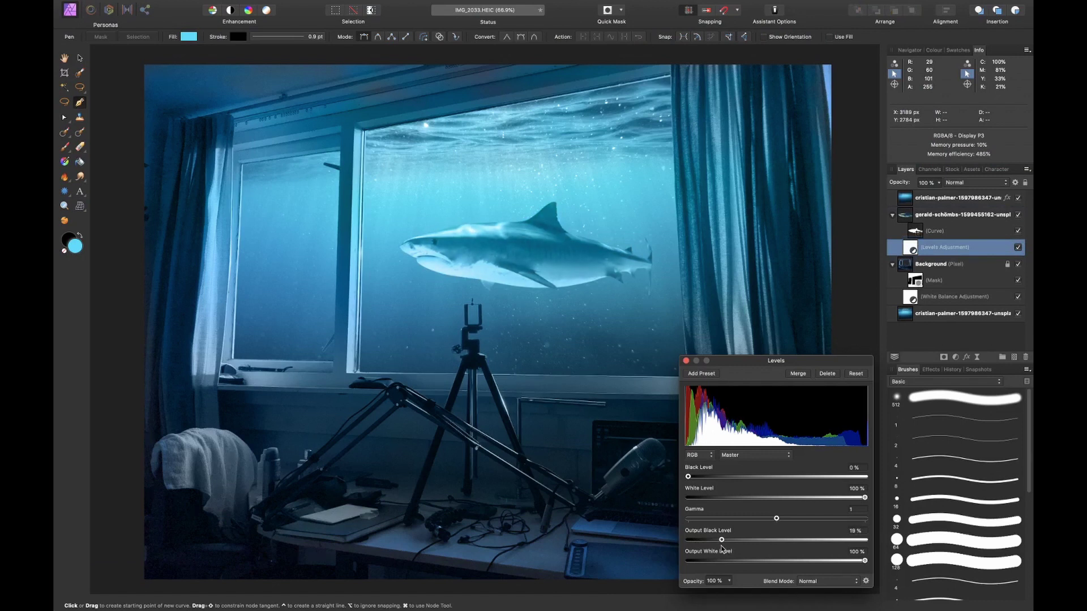
Add an Exposure adjustment to the shark layer set to about -1.7.
click(686, 360)
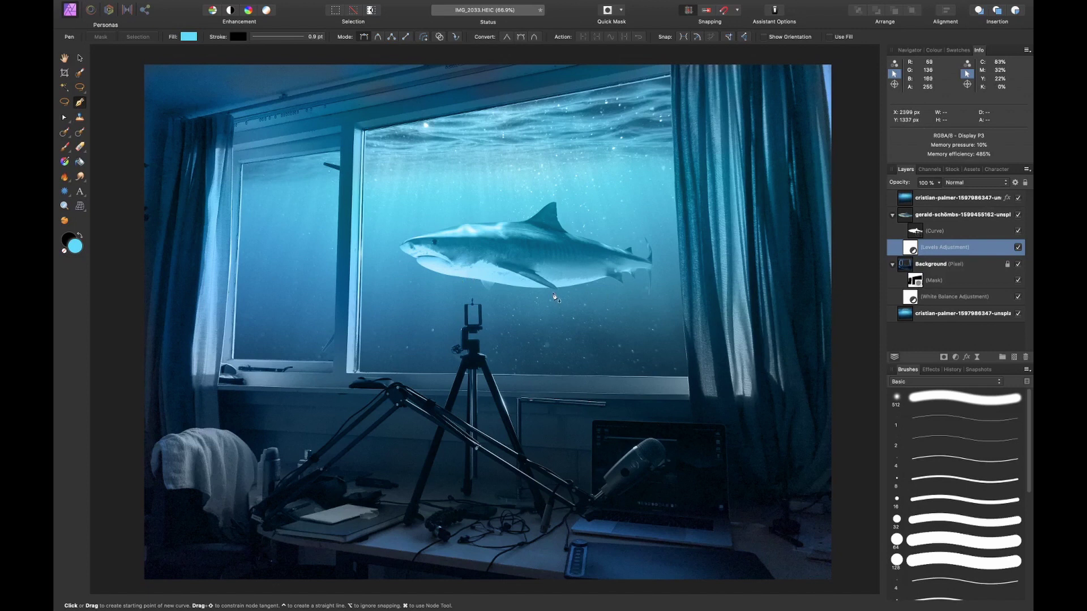
click(948, 221)
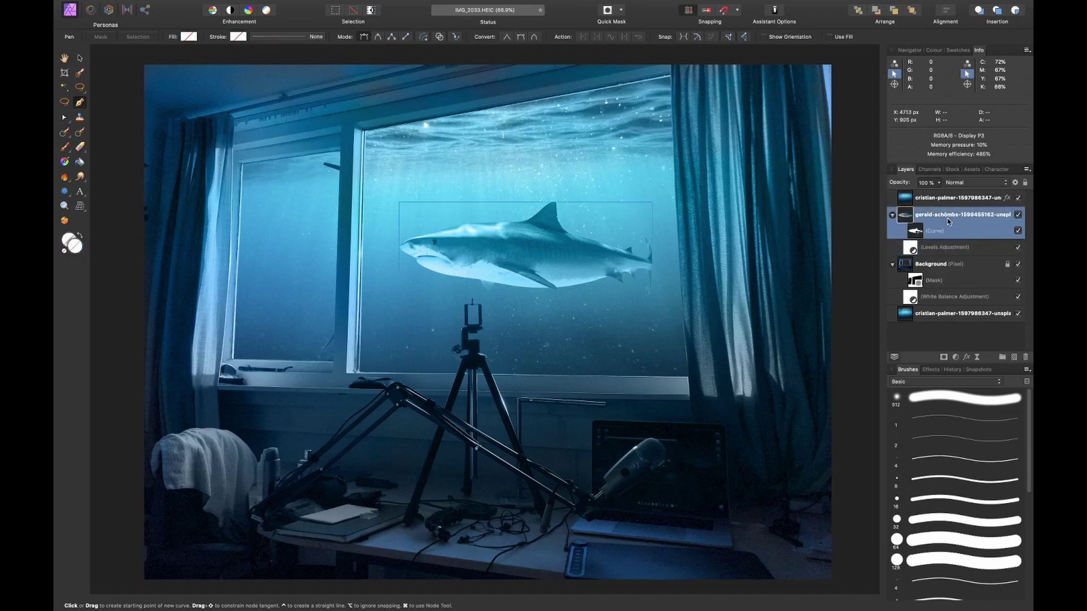
click(965, 268)
click(956, 357)
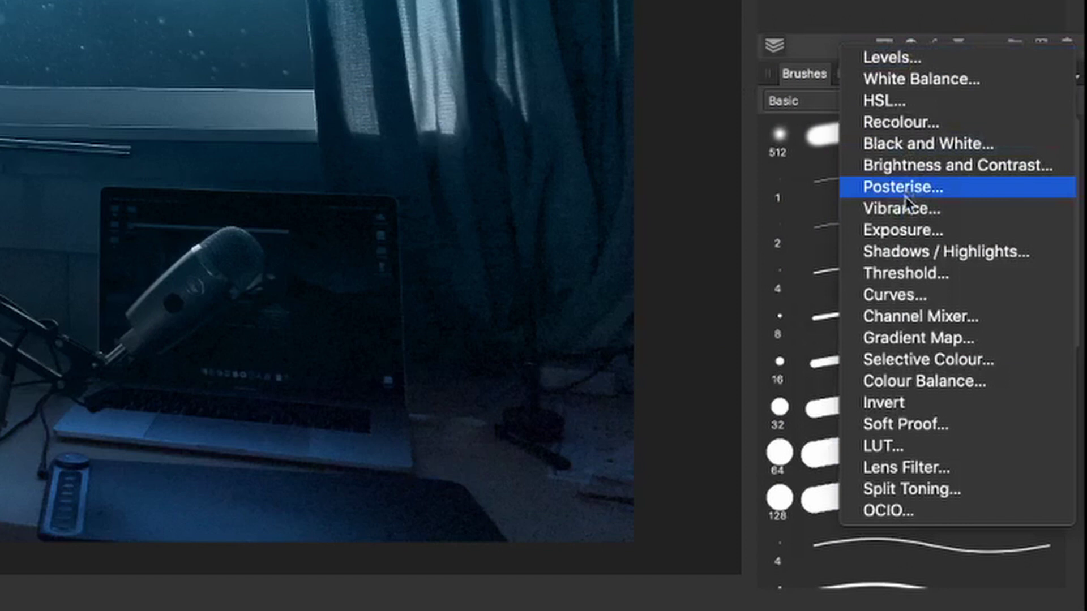
click(905, 229)
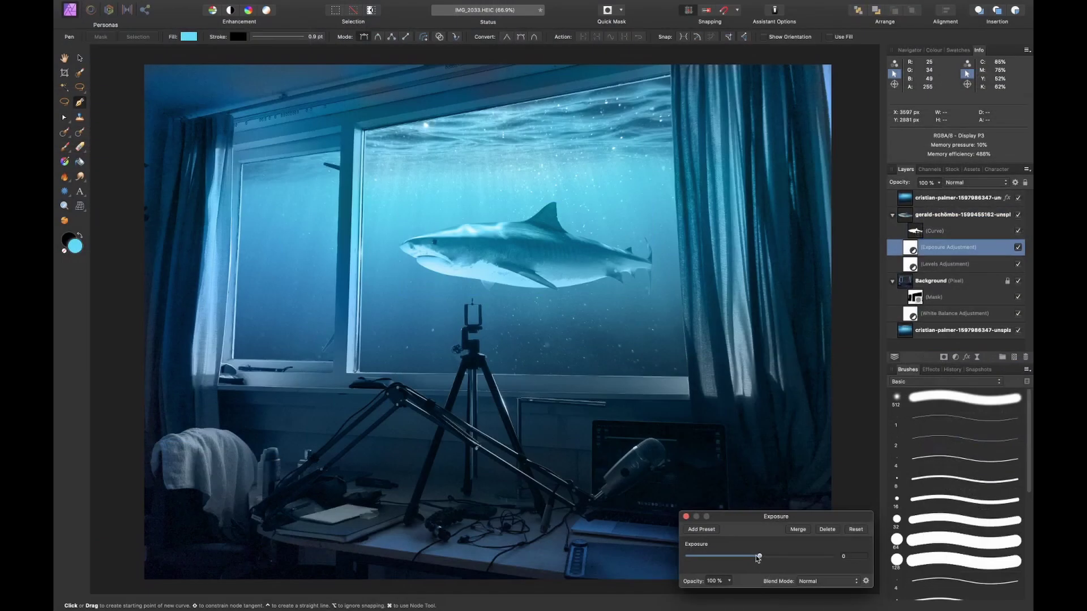
drag(474, 490, 434, 498)
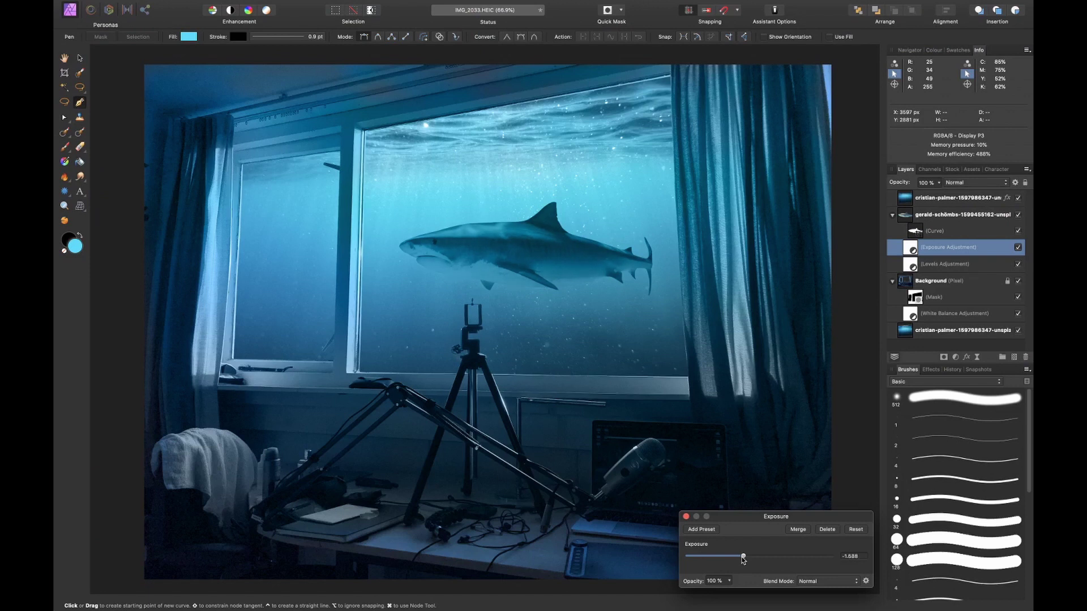
click(686, 517)
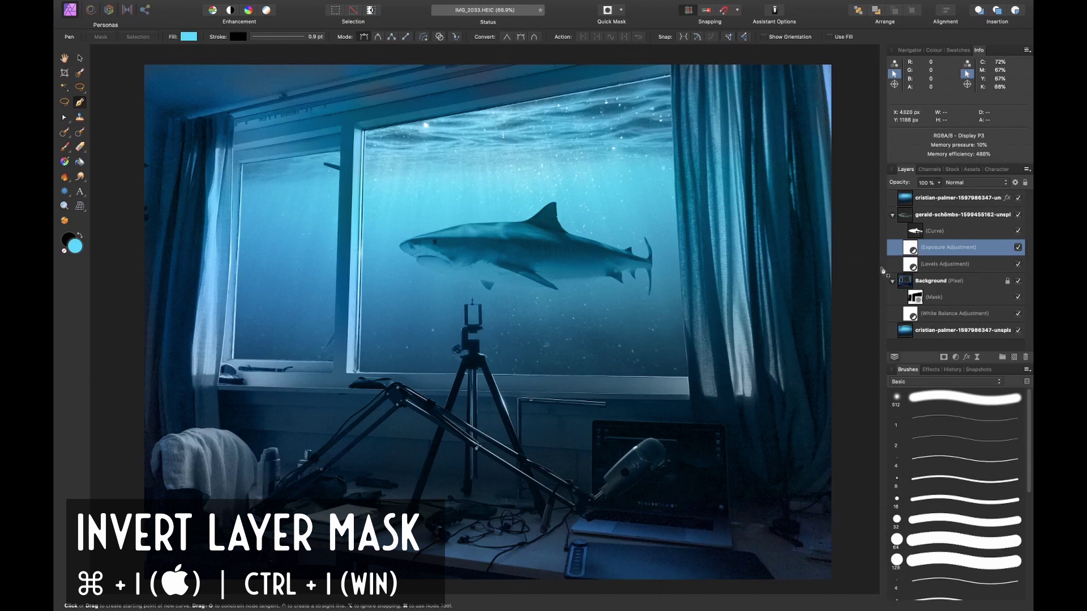
Invert the Exposure mask and paint the shark's underside with an enlarged soft brush.
key(super+i)
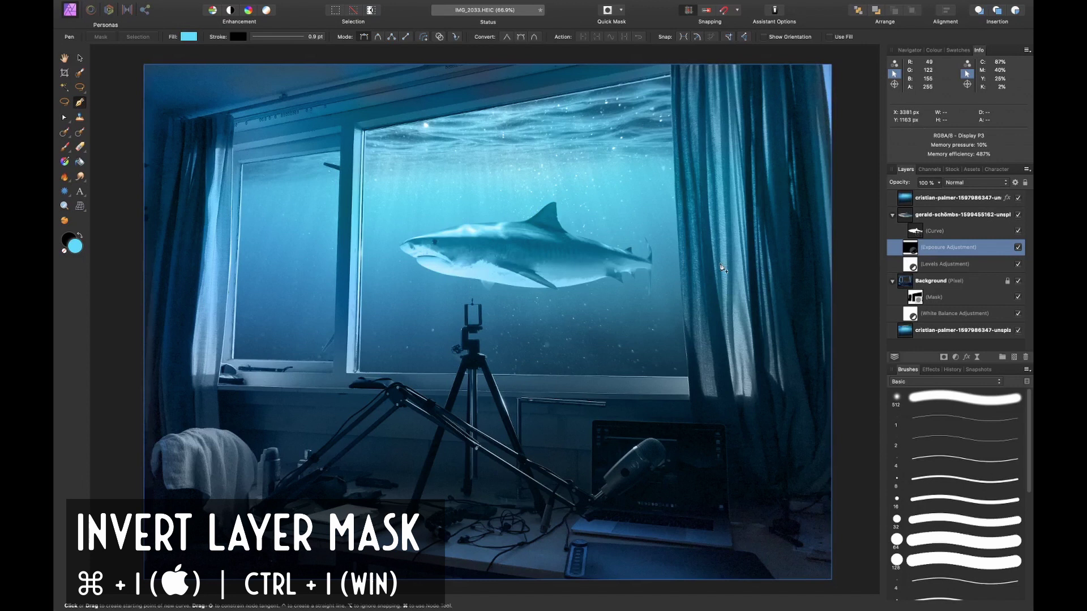
key(b)
scroll(455, 269, up, 5)
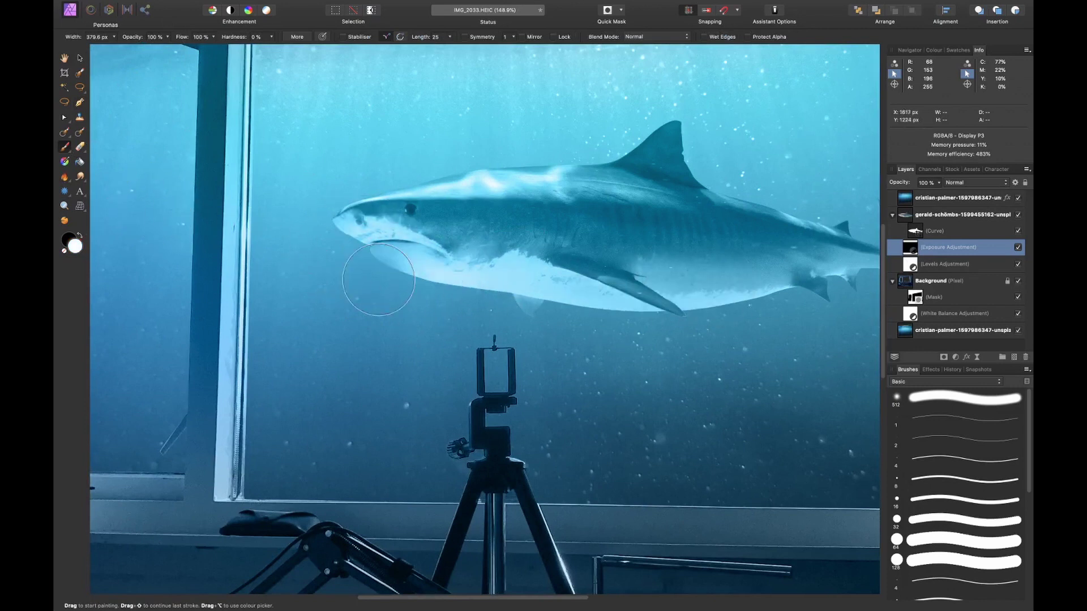
key(bracketright)
key(bracketright)
key(bracketright)
key(bracketright)
key(bracketright)
key(bracketright)
key(bracketright)
key(bracketright)
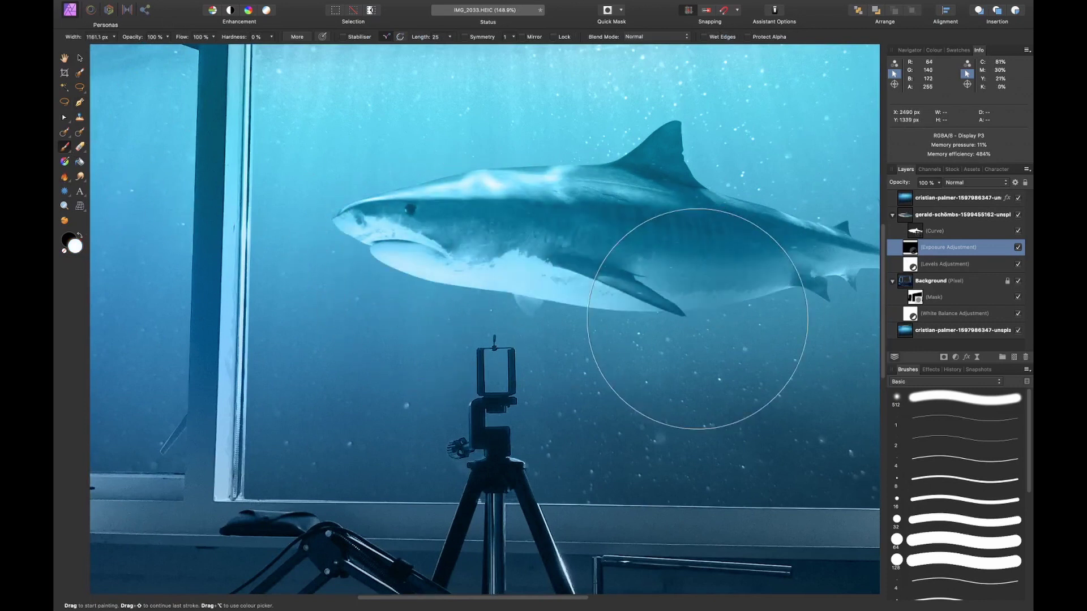
mouse_move(698, 318)
mouse_down()
mouse_move(452, 290)
mouse_move(564, 294)
mouse_move(467, 280)
mouse_move(494, 282)
mouse_move(415, 292)
mouse_move(438, 283)
mouse_move(528, 327)
mouse_move(360, 280)
mouse_up()
Shade the lower jaw, snout and belly edges using progressively smaller brushes.
key(bracketleft)
key(bracketleft)
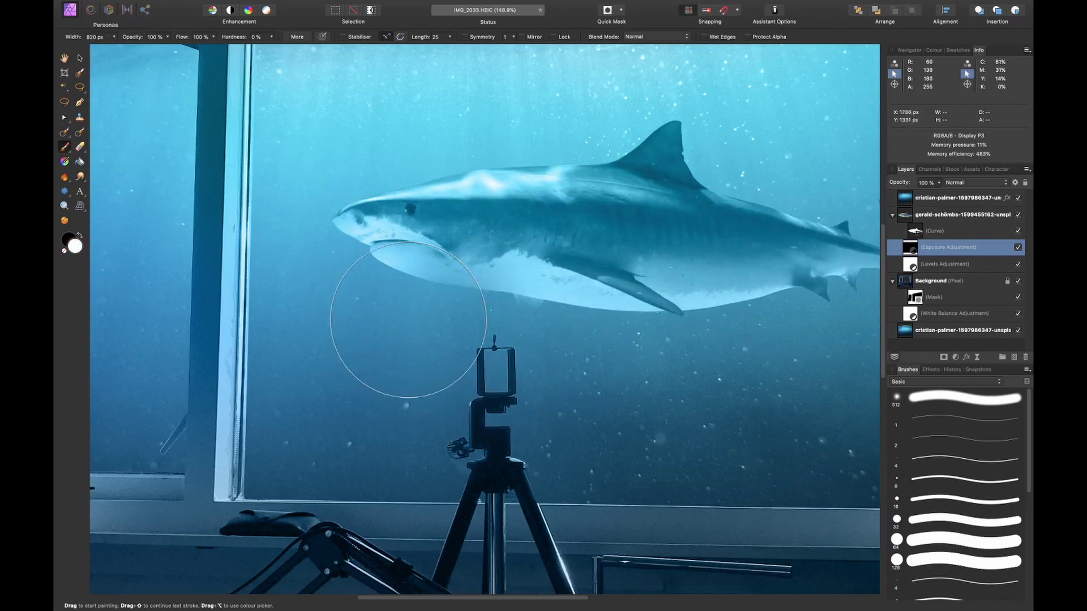
drag(407, 320, 327, 310)
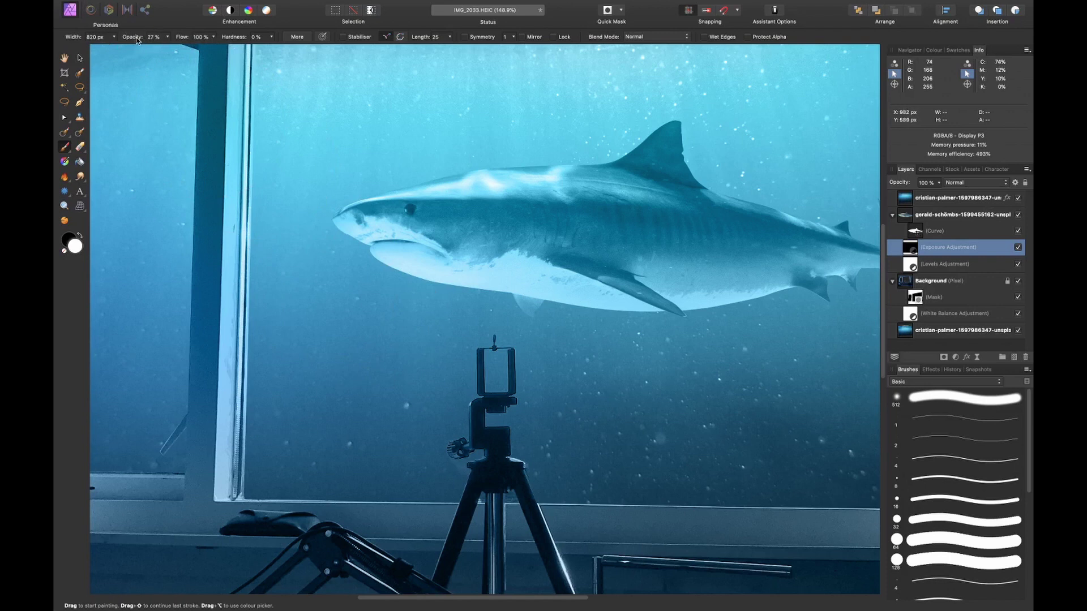
key(bracketleft)
key(bracketleft)
key(bracketleft)
mouse_move(357, 258)
mouse_down()
mouse_move(435, 311)
mouse_move(475, 319)
mouse_move(525, 304)
mouse_move(558, 325)
mouse_move(610, 303)
mouse_up()
key(bracketleft)
key(bracketleft)
key(bracketleft)
key(bracketleft)
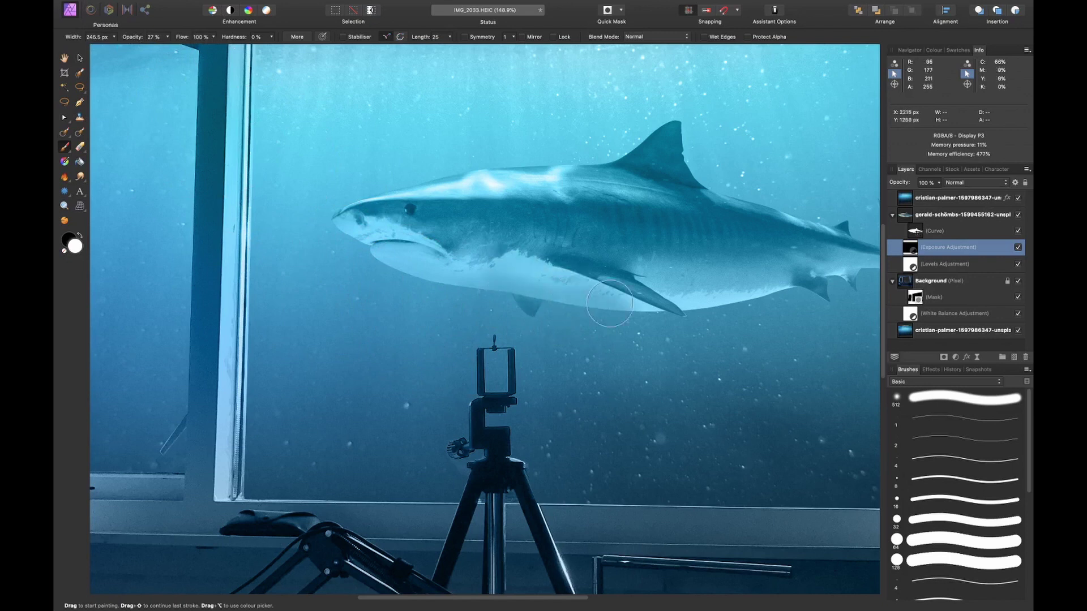
mouse_move(496, 301)
mouse_down()
mouse_move(591, 330)
mouse_move(612, 312)
mouse_move(740, 292)
mouse_move(692, 279)
mouse_move(634, 304)
mouse_move(726, 289)
mouse_move(634, 280)
mouse_move(347, 291)
mouse_move(598, 293)
mouse_move(538, 276)
mouse_move(421, 311)
mouse_up()
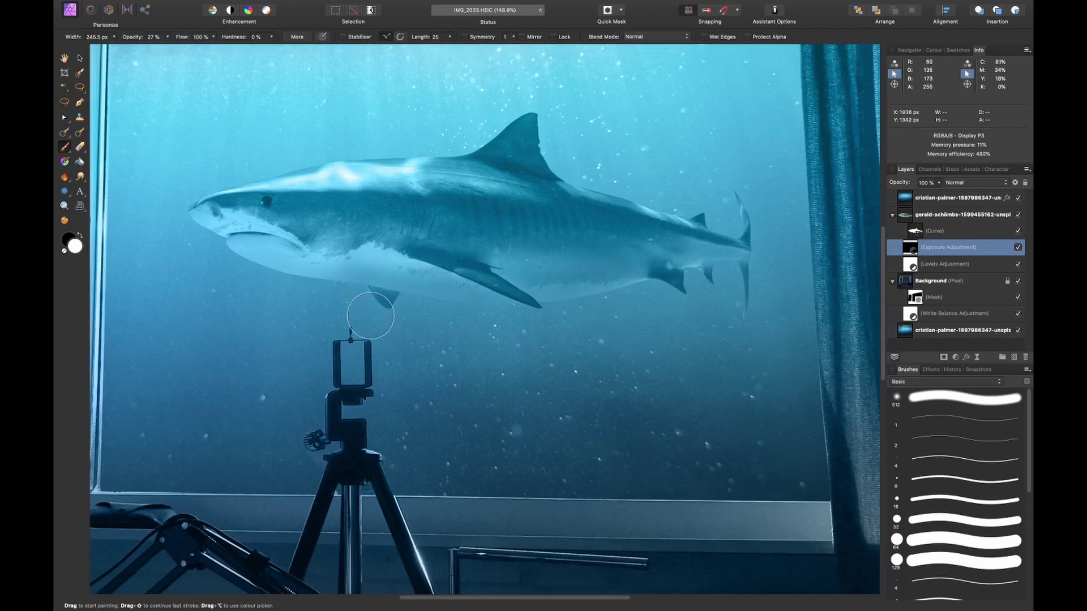
drag(315, 279, 414, 272)
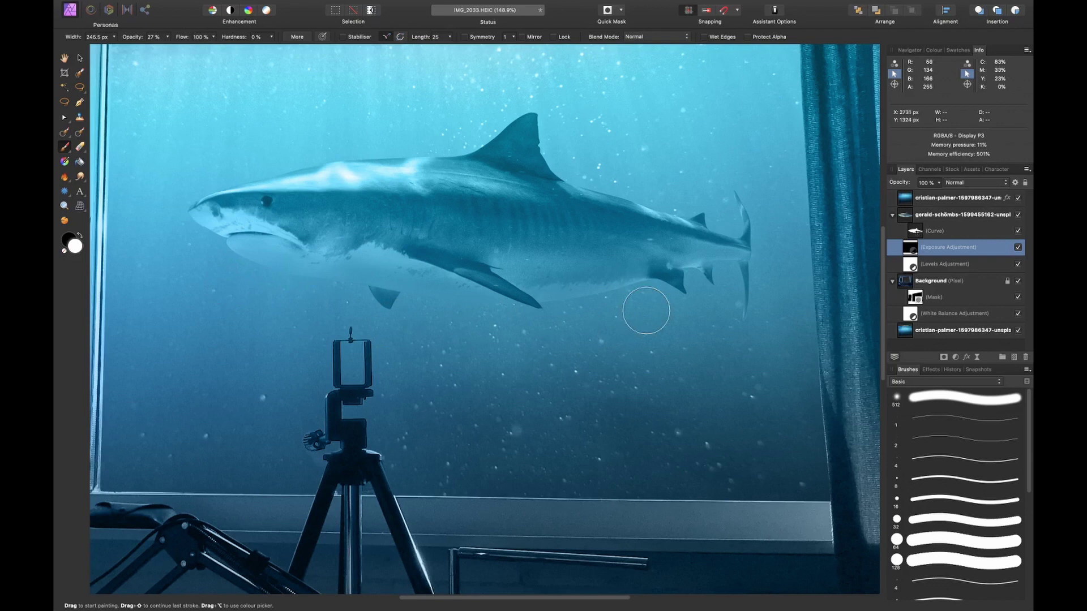
Compare the shading on and off, then lower the shark's Exposure to about -2.83.
key(super+0)
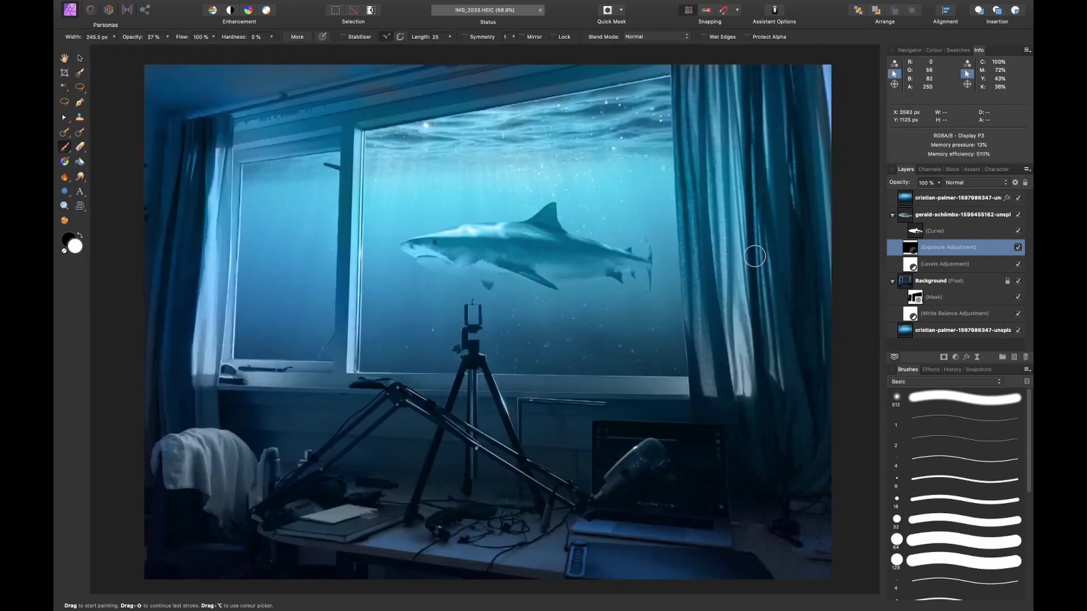
click(1019, 247)
click(1019, 247)
double_click(910, 247)
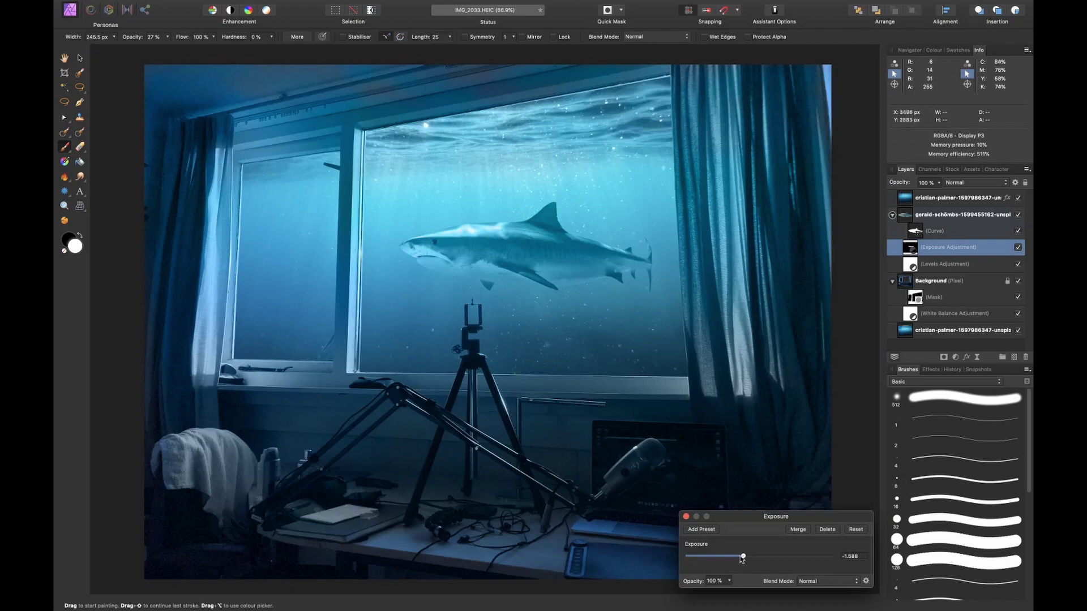
drag(744, 559, 733, 558)
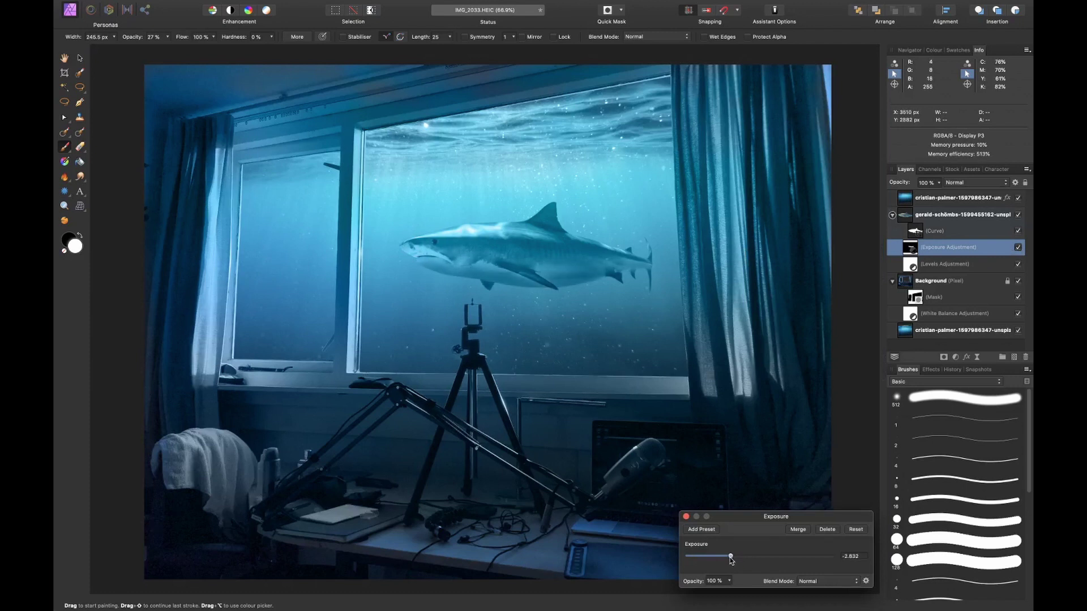